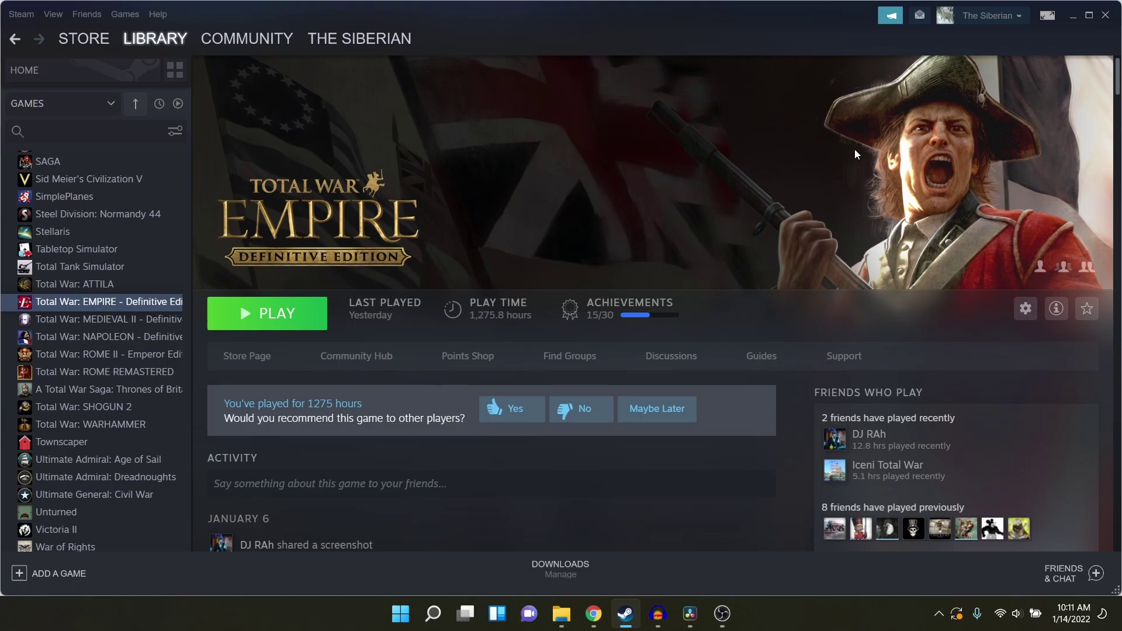
Step: Switch to Chrome and read through the documentary script, examining the battle of Salociai and Road to Torun sections
click(594, 614)
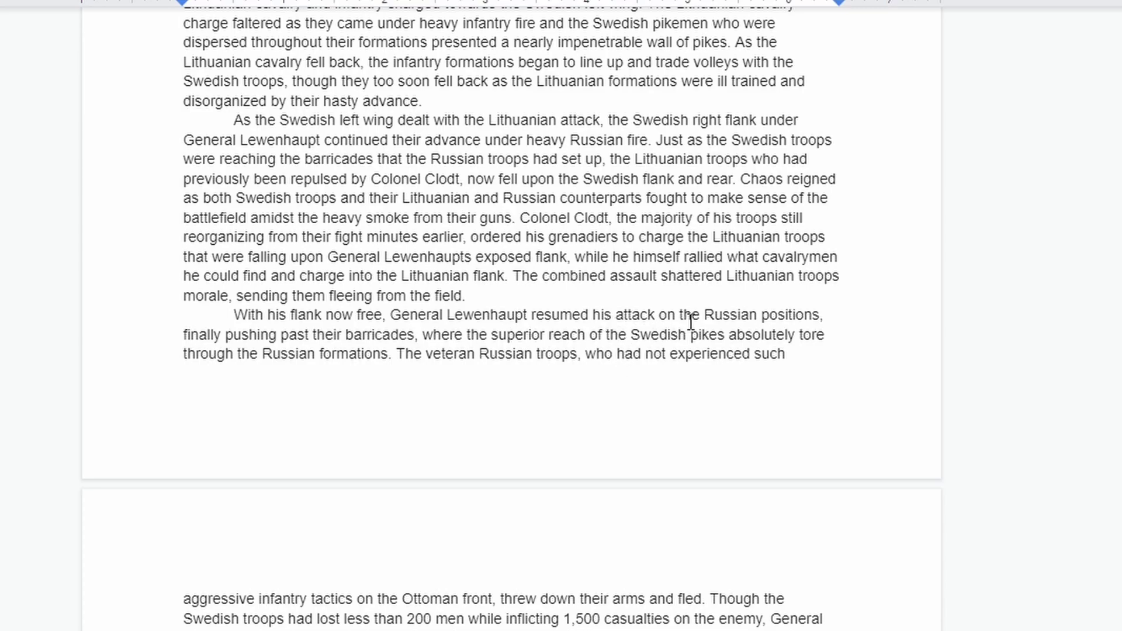
scroll(686, 342, up, 12)
scroll(677, 357, down, 8)
scroll(677, 357, down, 18)
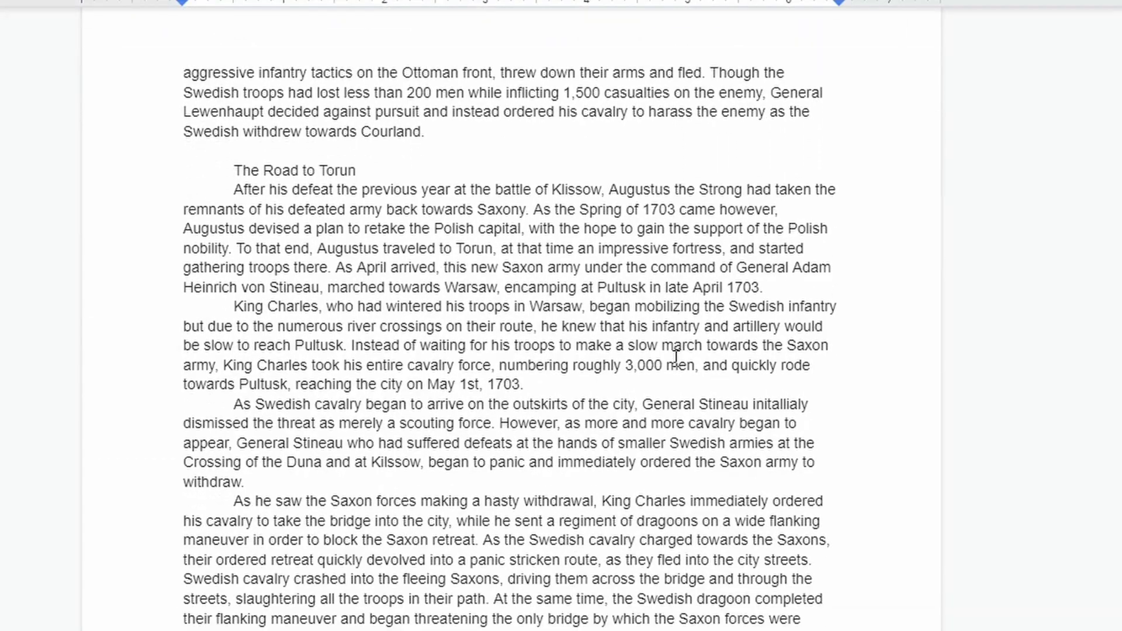
scroll(676, 358, up, 20)
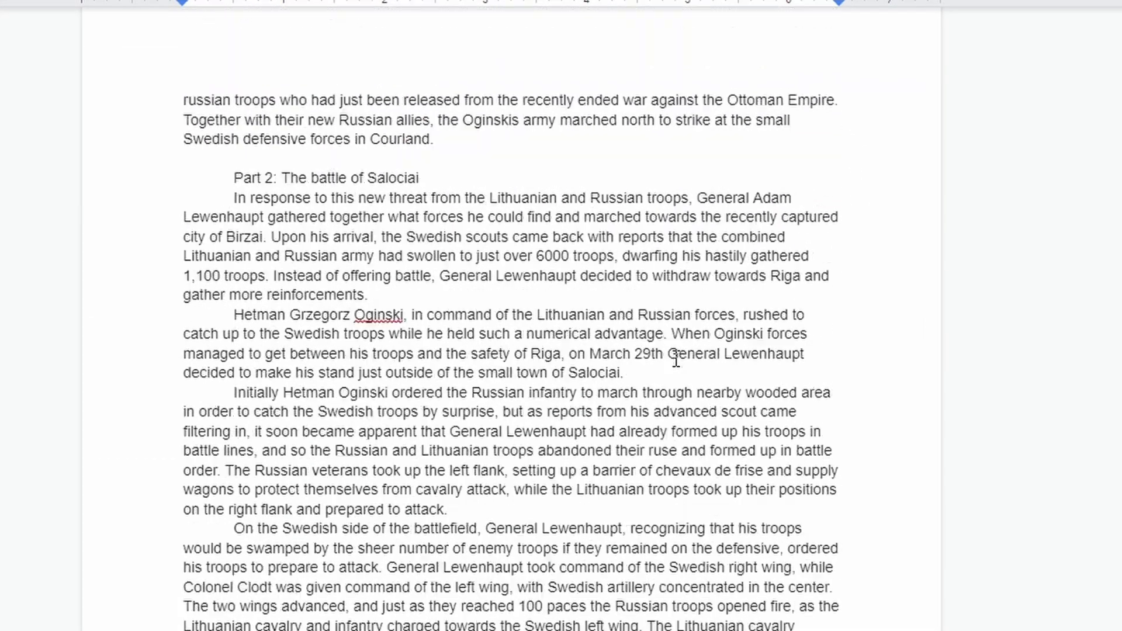
scroll(676, 359, down, 3)
scroll(676, 359, up, 20)
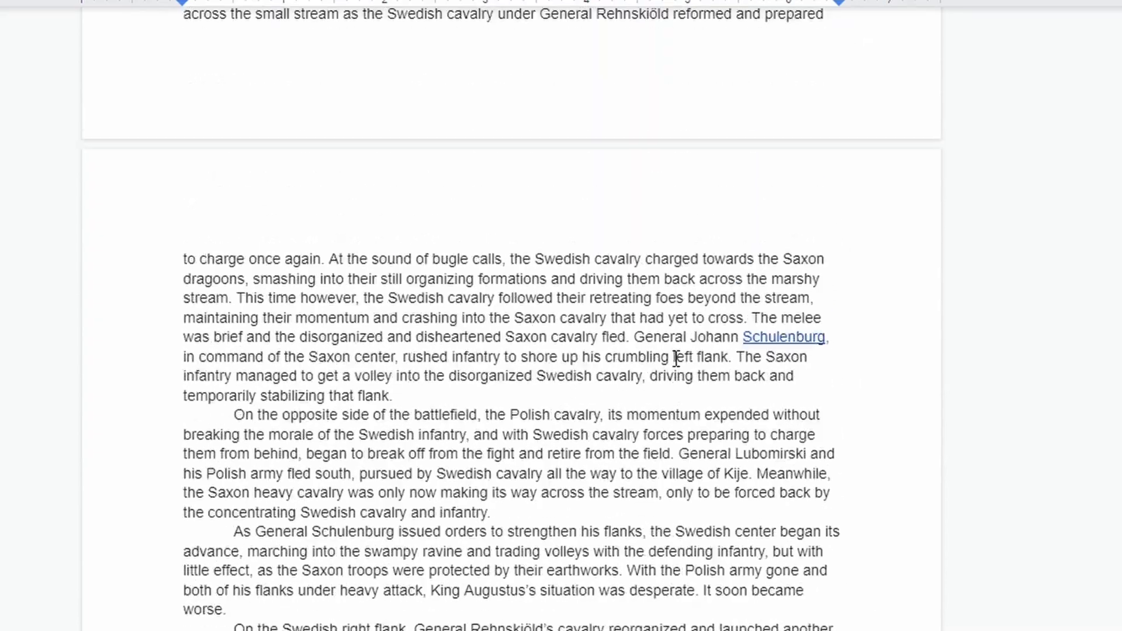
scroll(676, 359, down, 20)
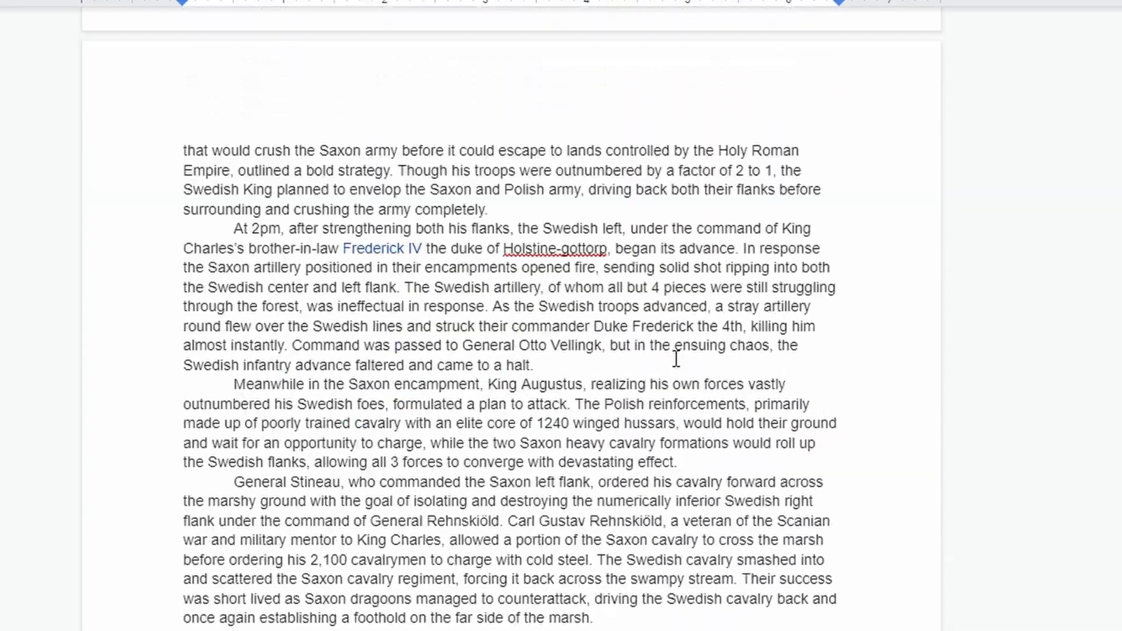
scroll(681, 361, down, 20)
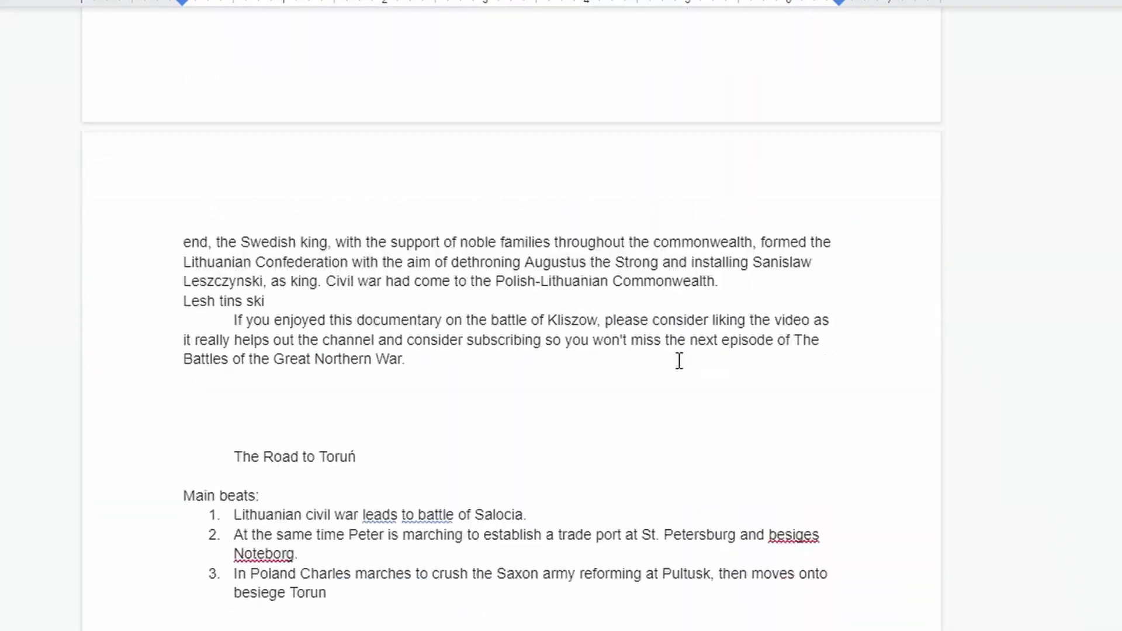
scroll(678, 359, down, 7)
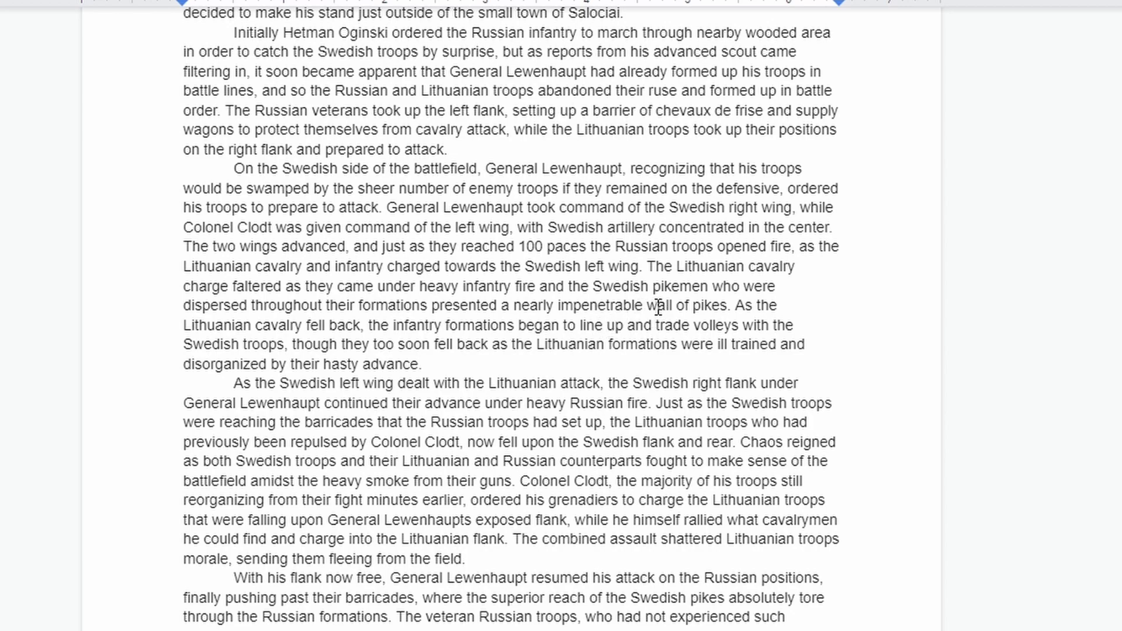
drag(465, 386, 603, 438)
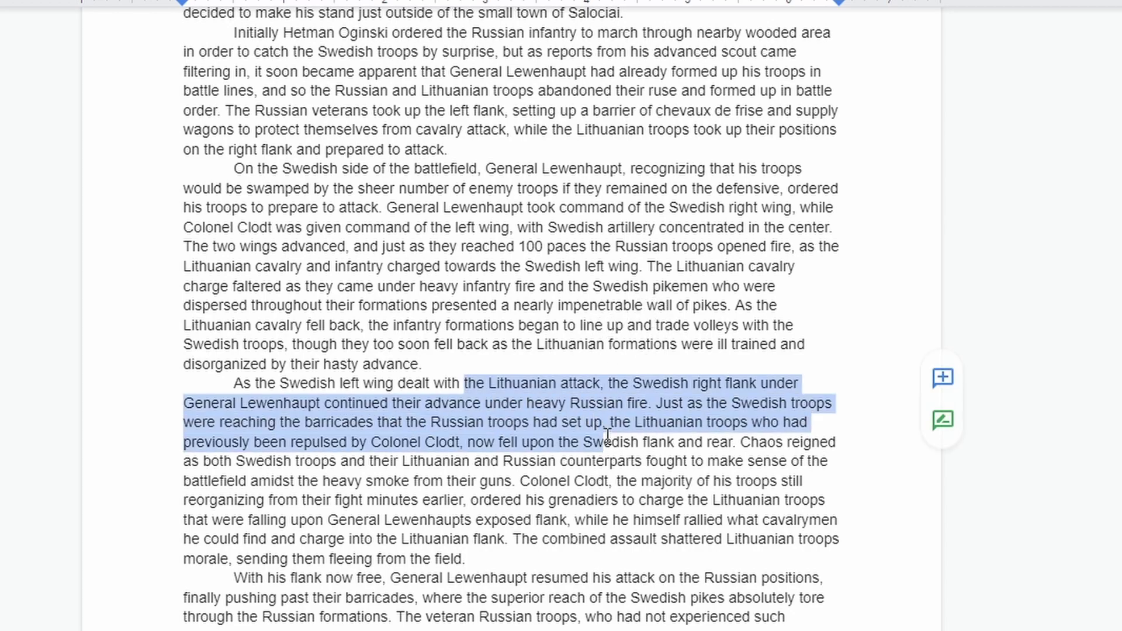
click(604, 442)
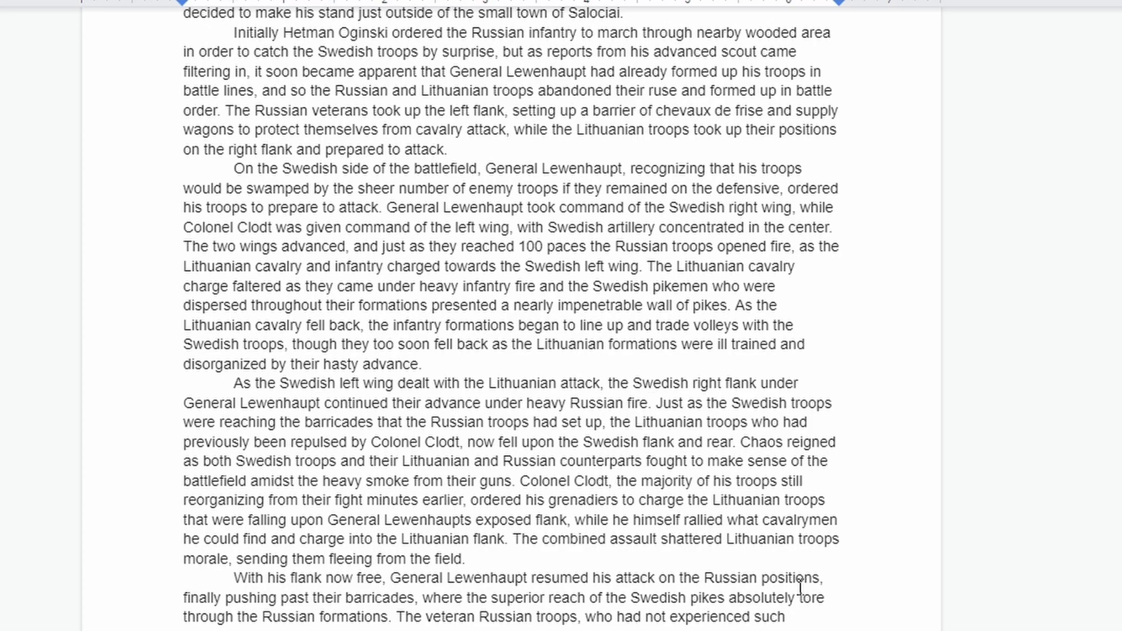
scroll(670, 407, down, 8)
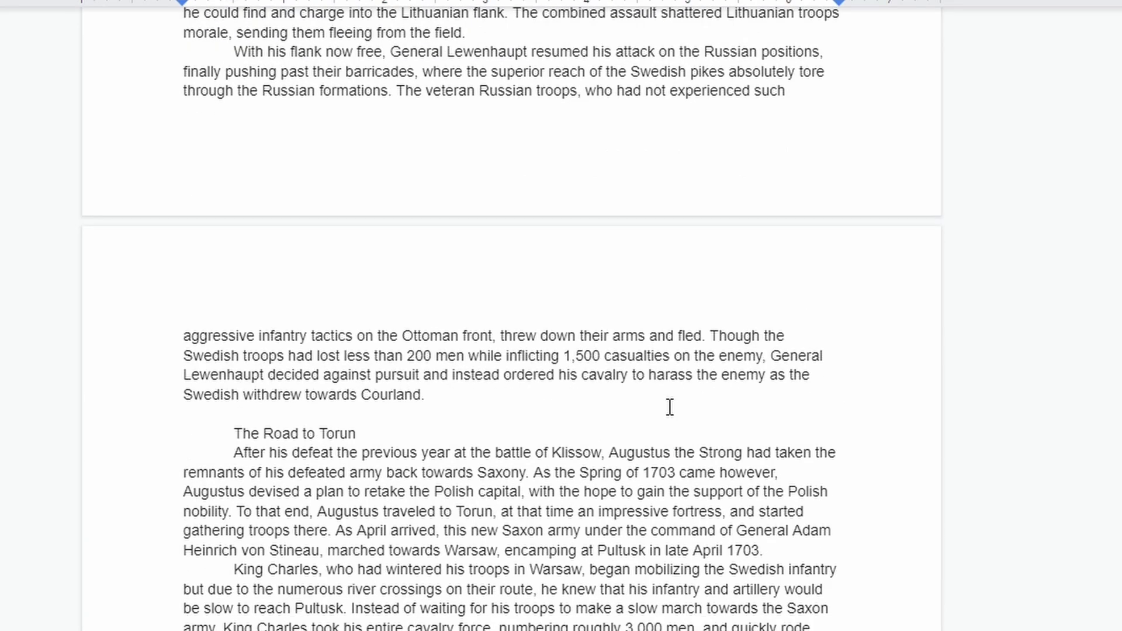
scroll(670, 408, down, 8)
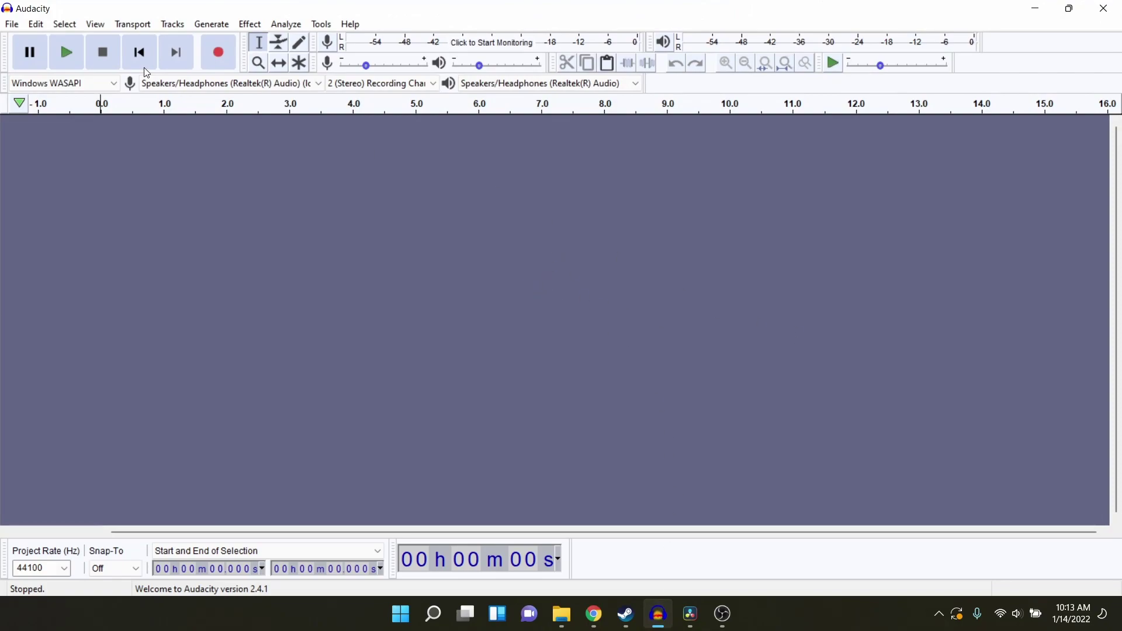
click(106, 85)
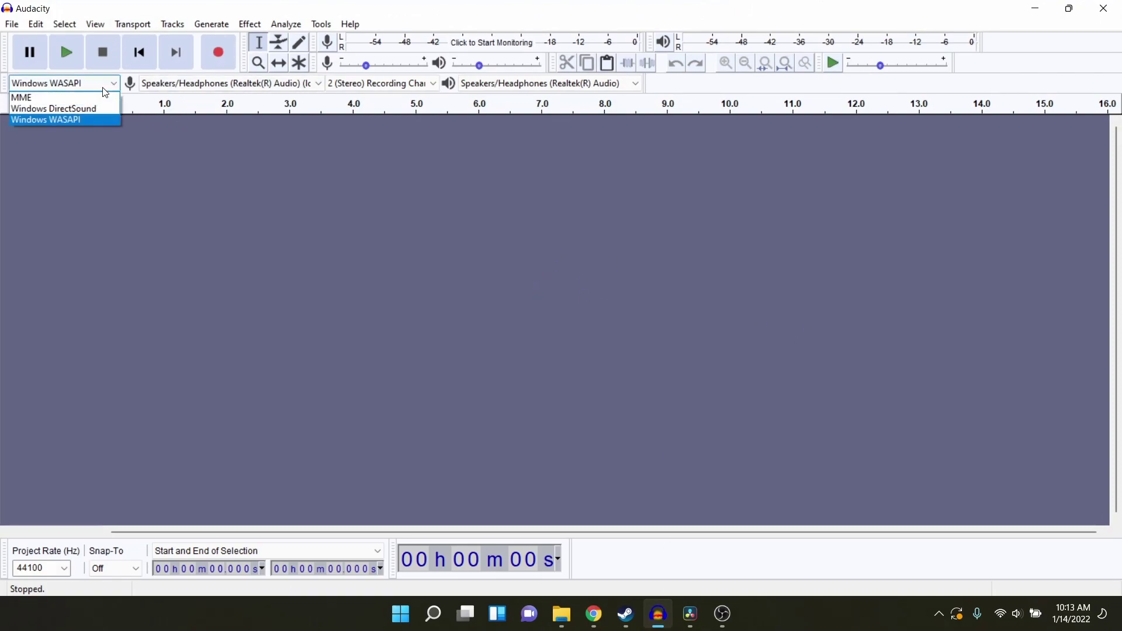
click(105, 85)
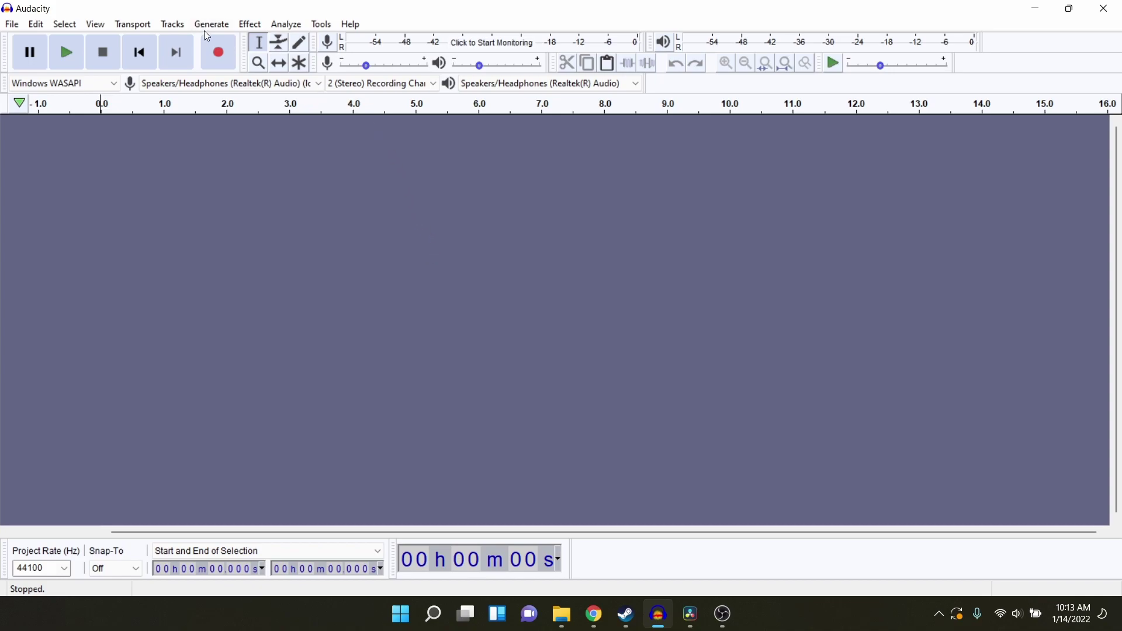
click(219, 52)
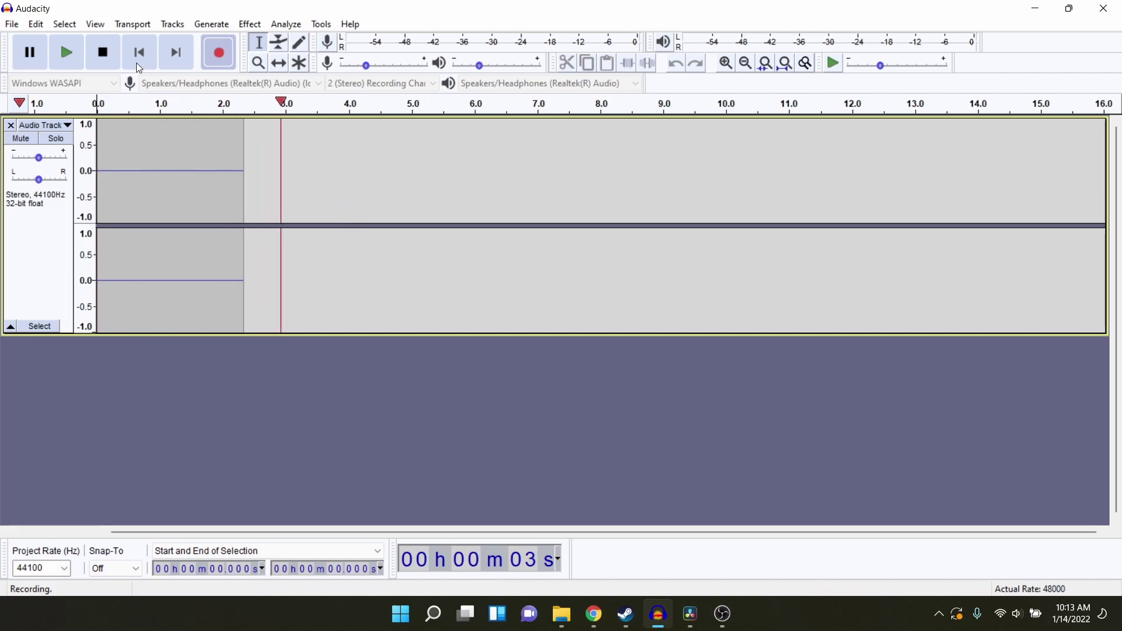
click(105, 56)
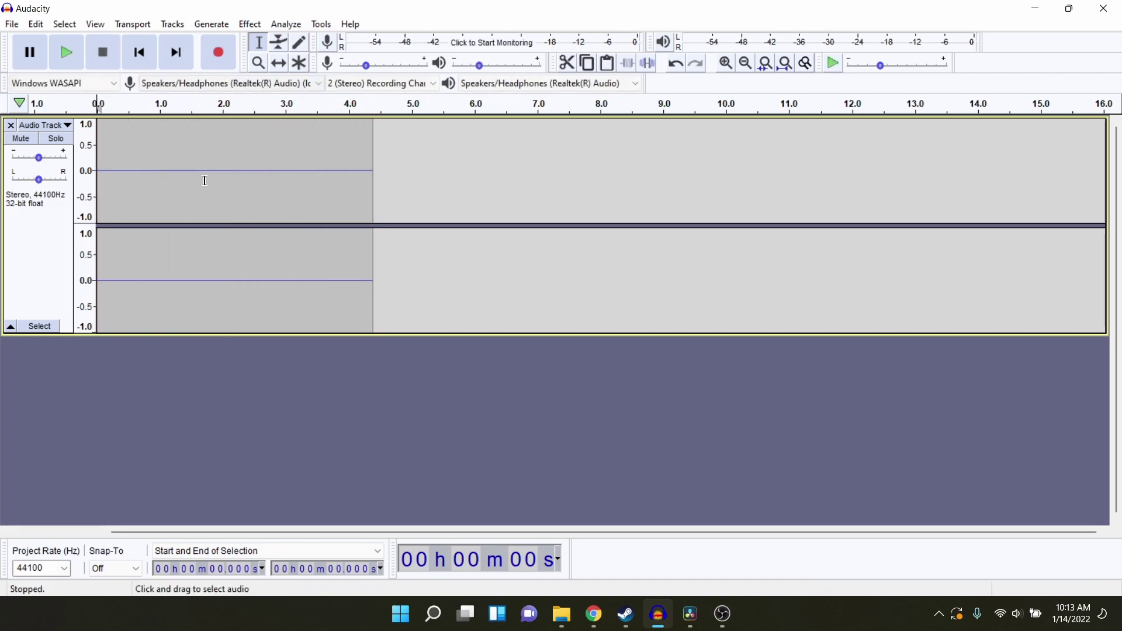
click(10, 125)
Step: Select Windows WASAPI as the audio host and Microphone (Yeti Stereo Microphone) as the recording device
click(70, 83)
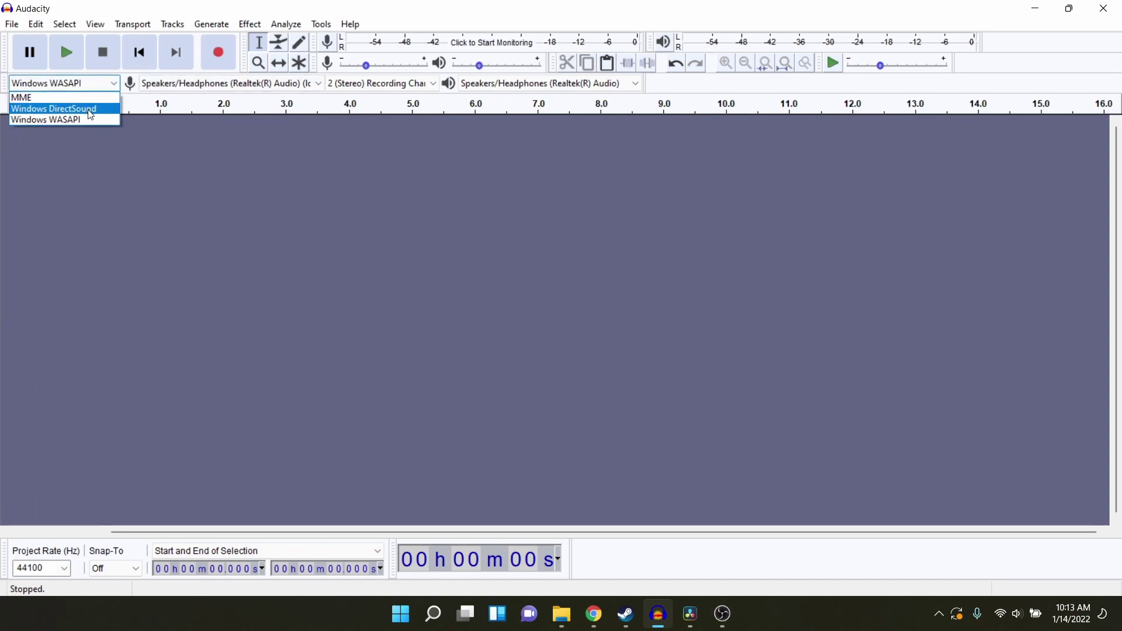
click(90, 121)
click(245, 83)
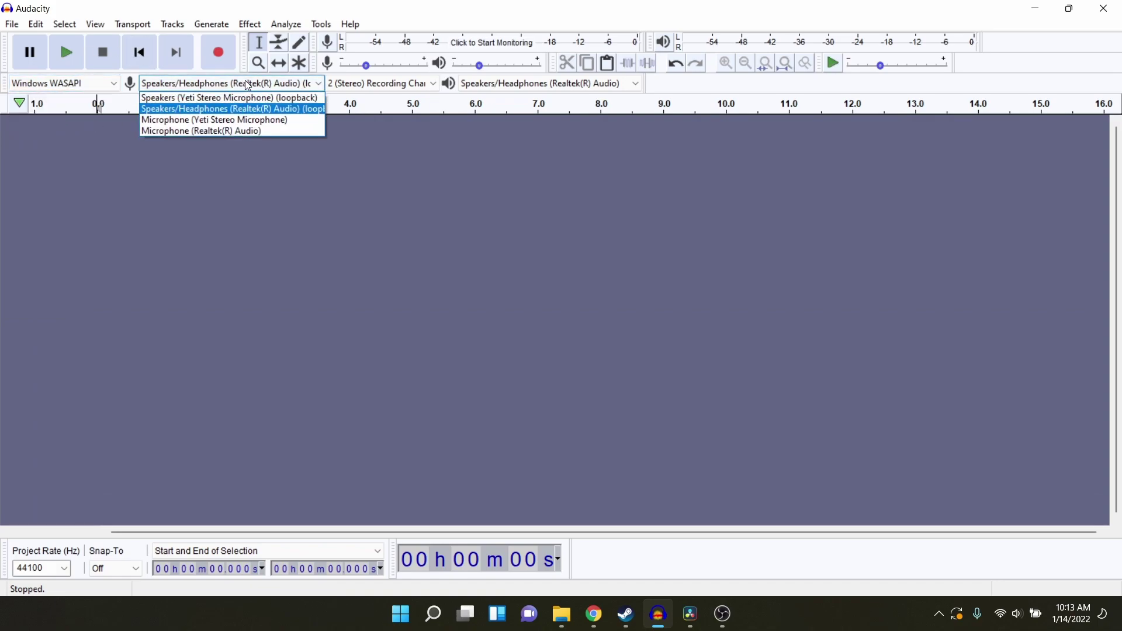
click(290, 121)
Step: Start monitoring the input level and record a voice clip of about 4.4 seconds
click(479, 47)
click(218, 52)
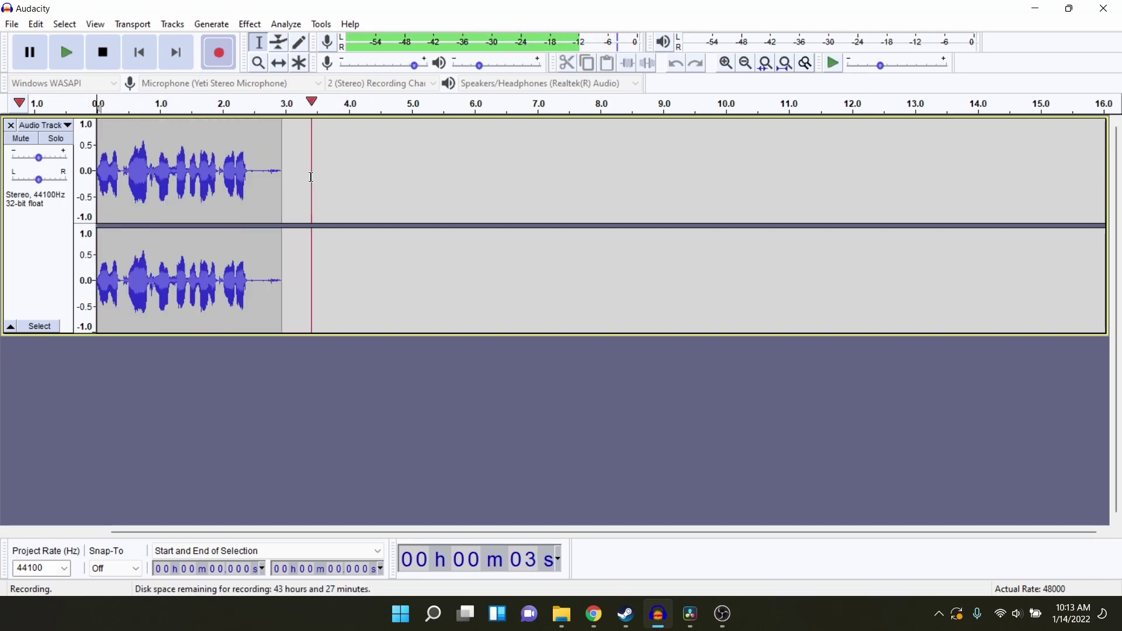
click(119, 51)
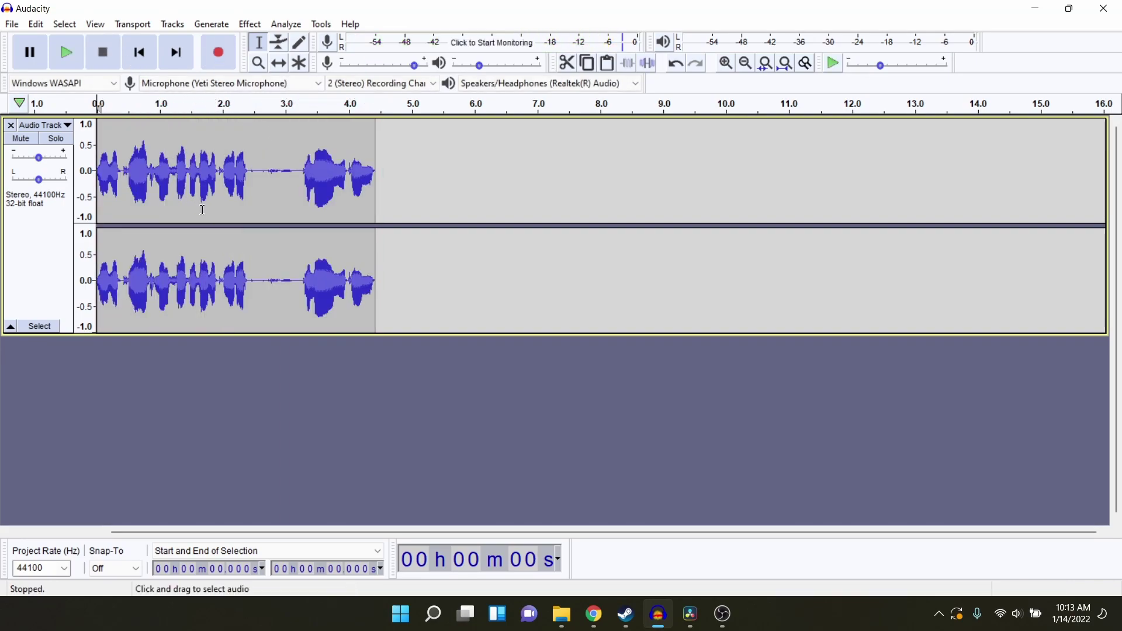
Step: Capture a Noise Reduction profile from the silent gap between about 2.55 and 3.18 seconds
drag(257, 158, 296, 169)
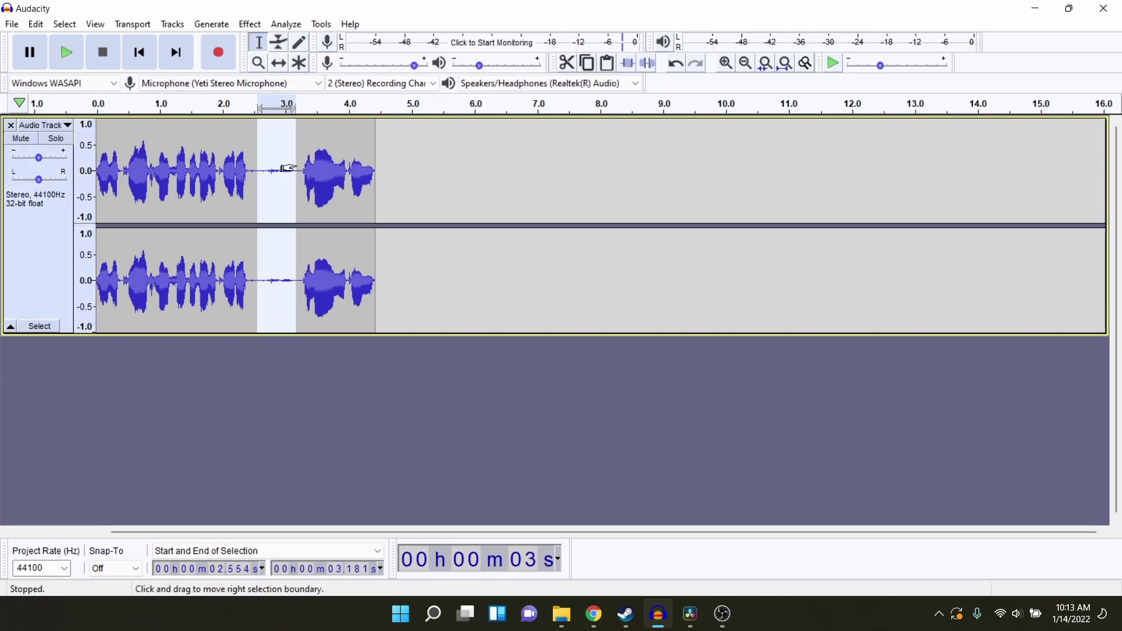
click(250, 24)
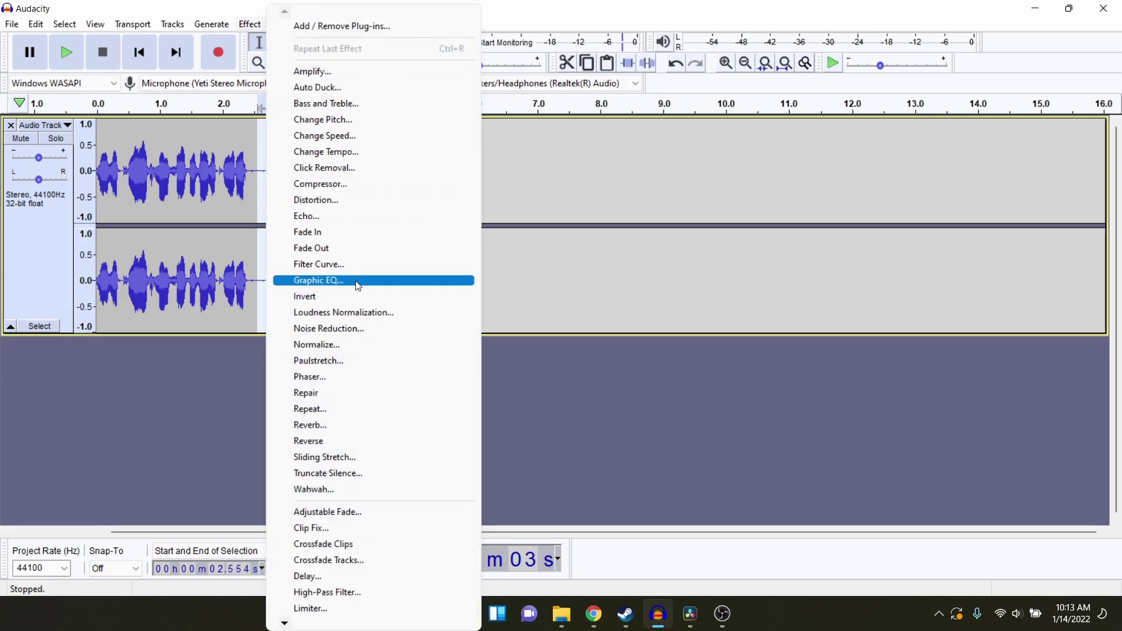
click(374, 329)
click(563, 230)
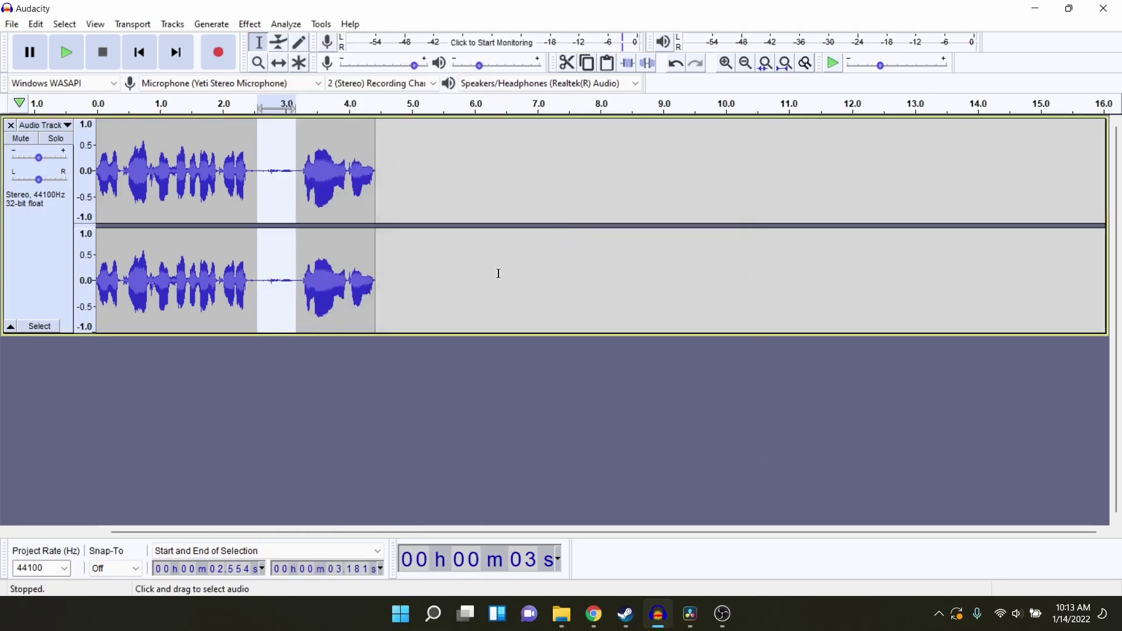
Step: Apply Noise Reduction to the entire audio track with 12 dB reduction, sensitivity 6.00 and 3 frequency smoothing bands
click(35, 246)
click(252, 24)
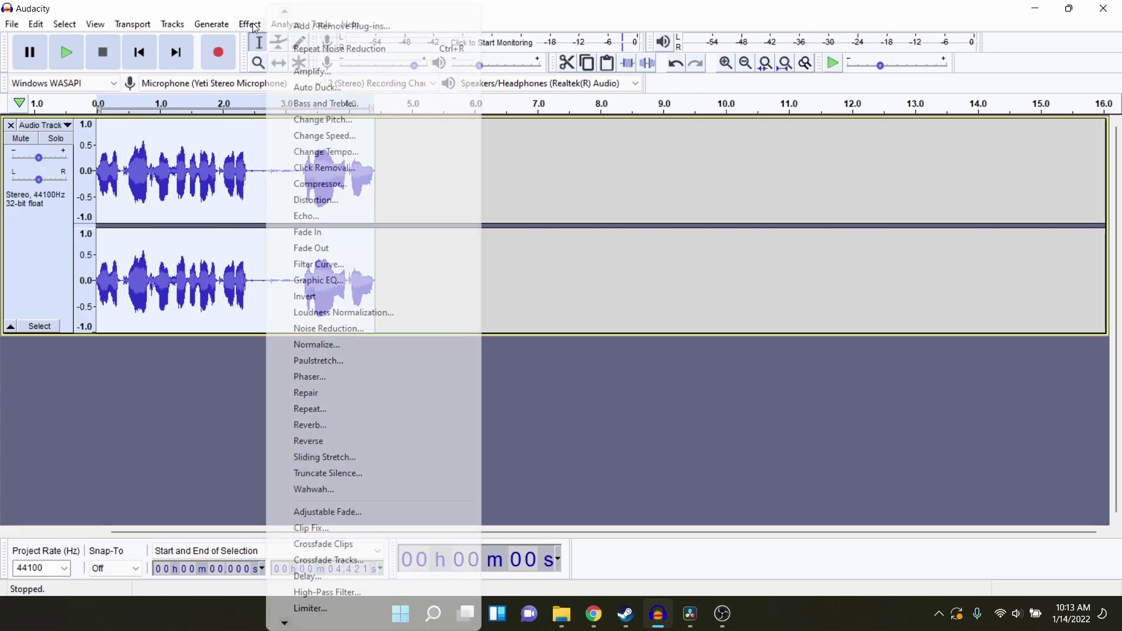
click(338, 328)
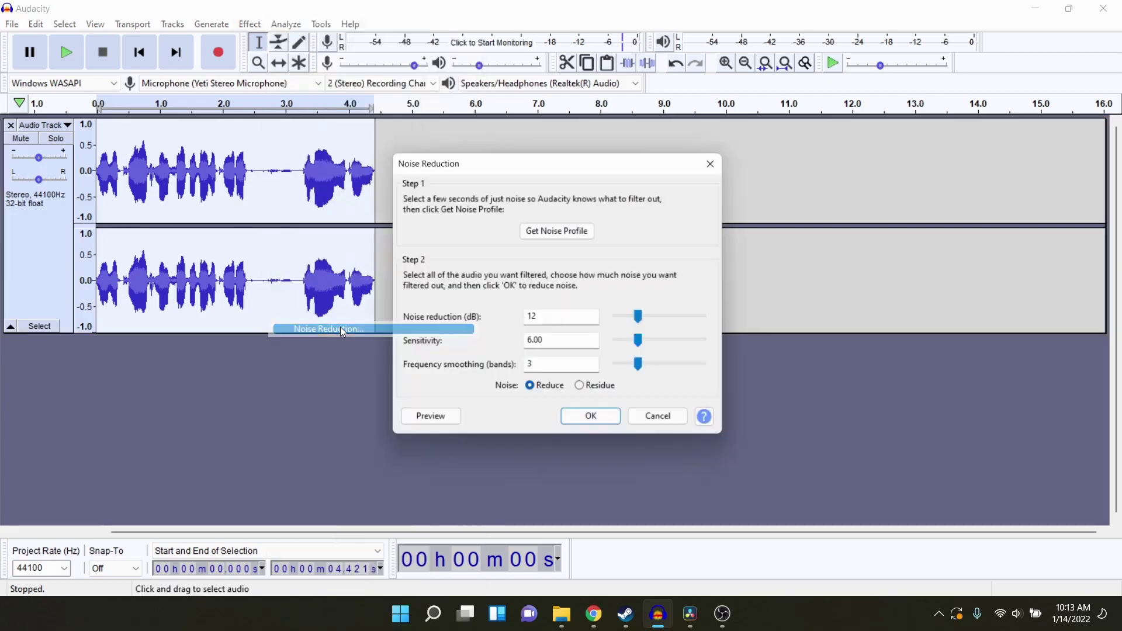
click(605, 426)
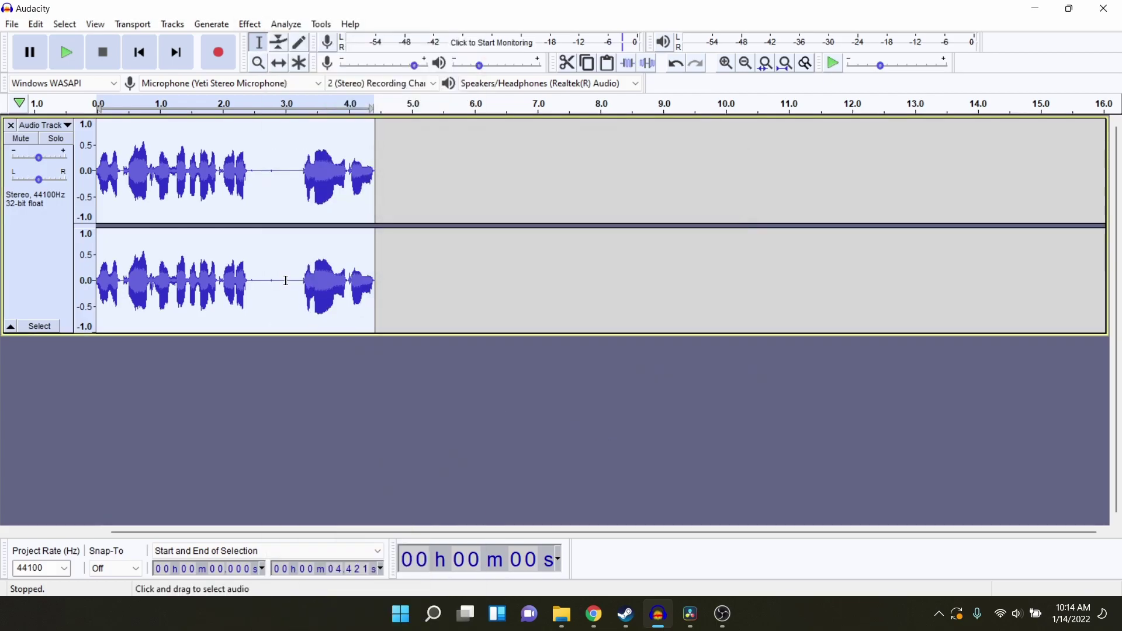
Step: Play back the filtered voice clip and examine the available audio export formats, including MP3
click(222, 104)
click(12, 24)
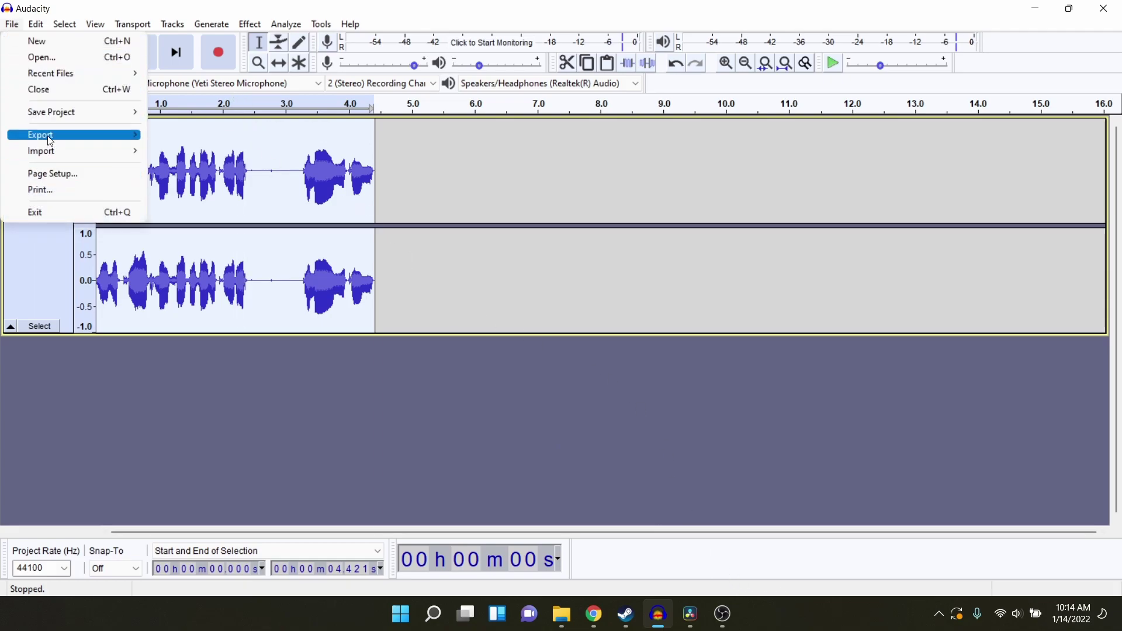
mouse_move(73, 139)
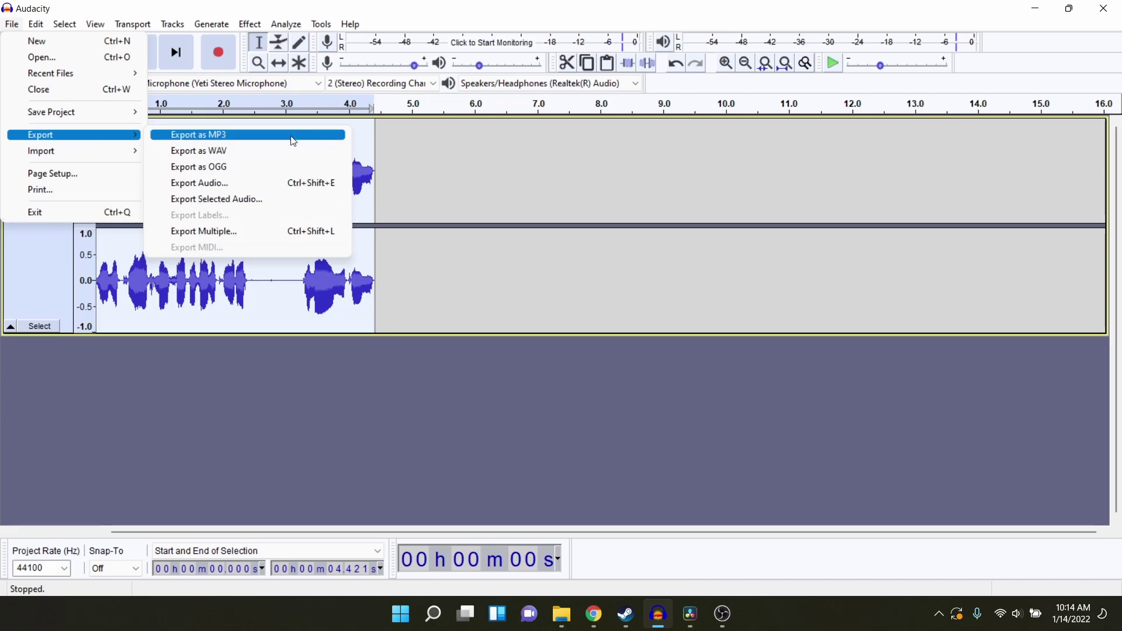
click(625, 201)
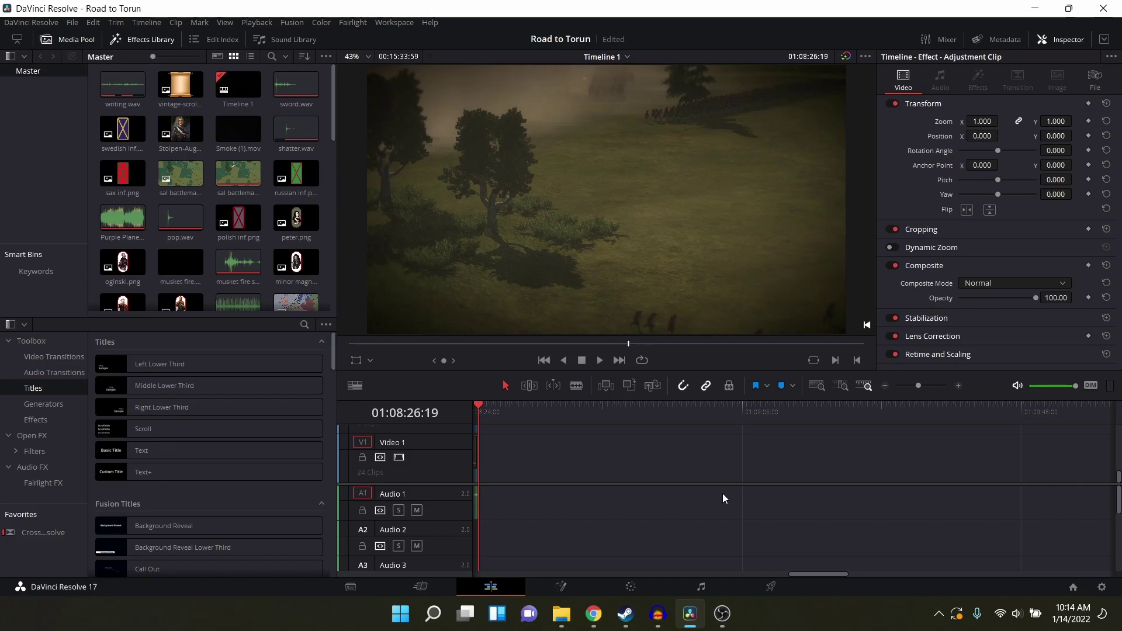
Step: Return to the start of the Road to Torun timeline and preview the Part 1 title and the opening map clip
drag(813, 574, 752, 575)
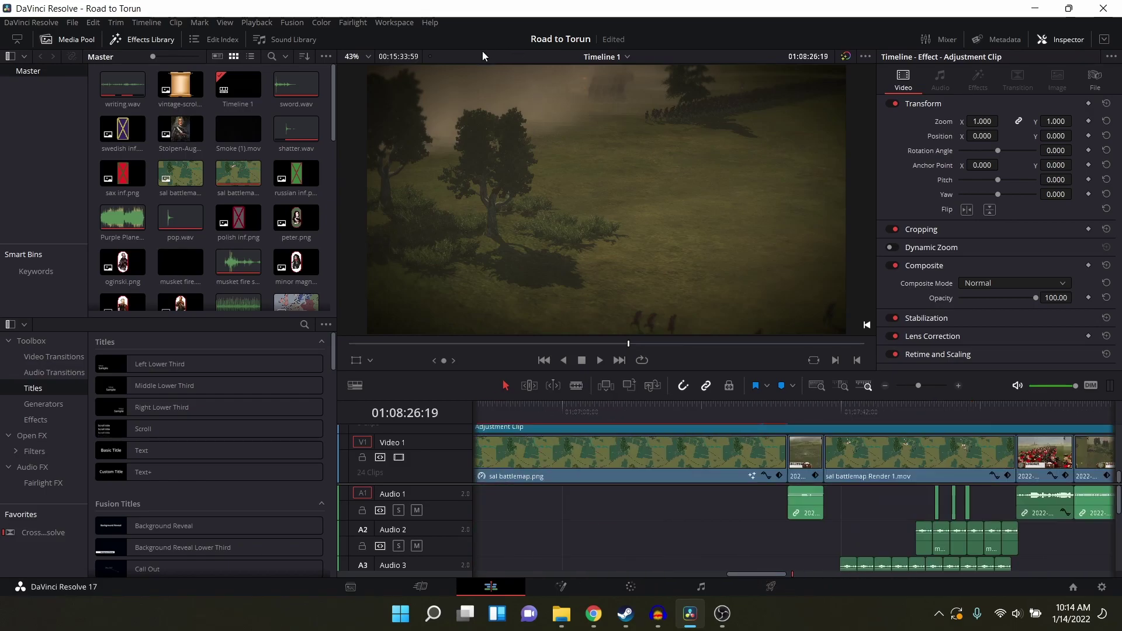
drag(744, 577, 470, 567)
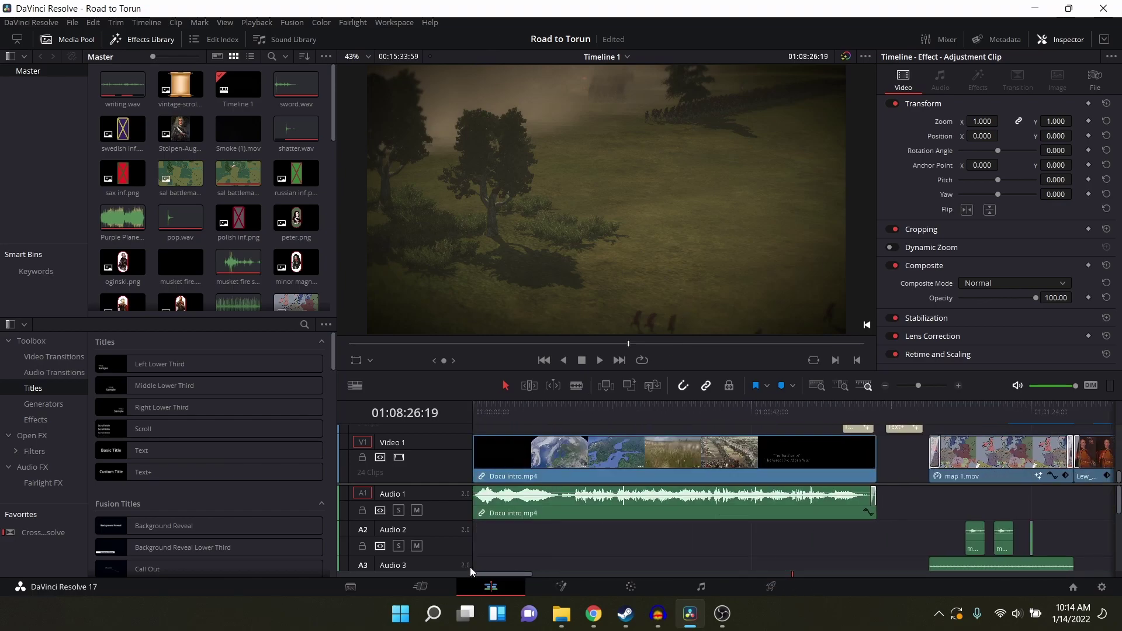
click(886, 404)
click(899, 412)
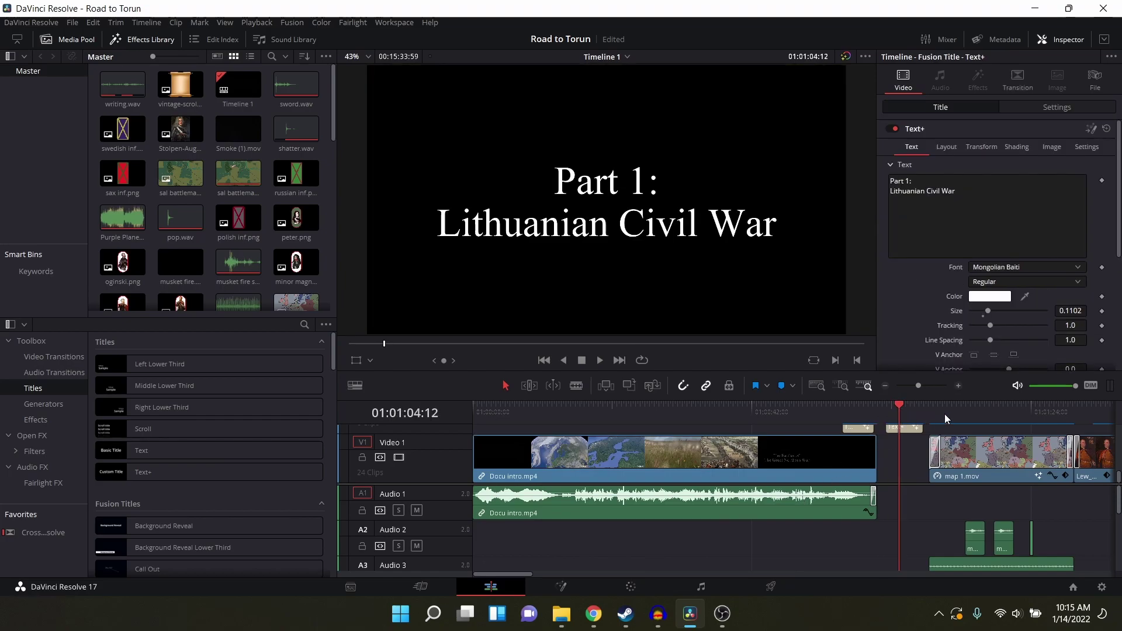
click(944, 414)
click(963, 412)
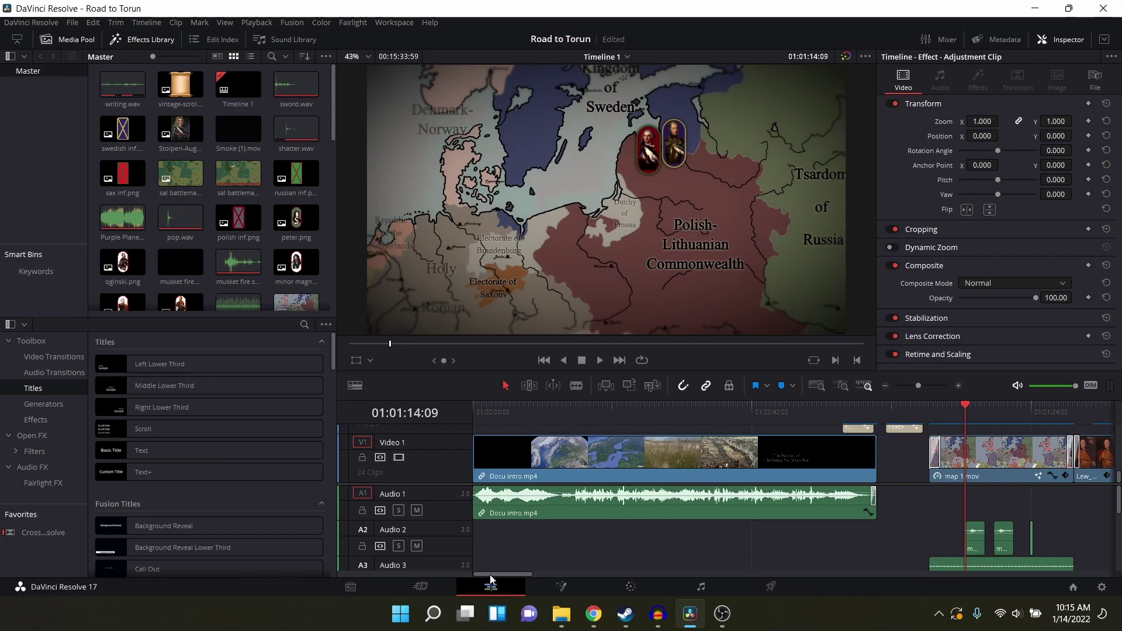
Step: Preview the following portrait and the animated 1.png map, including its moving portraits and flag overlays
drag(497, 573, 552, 576)
click(529, 408)
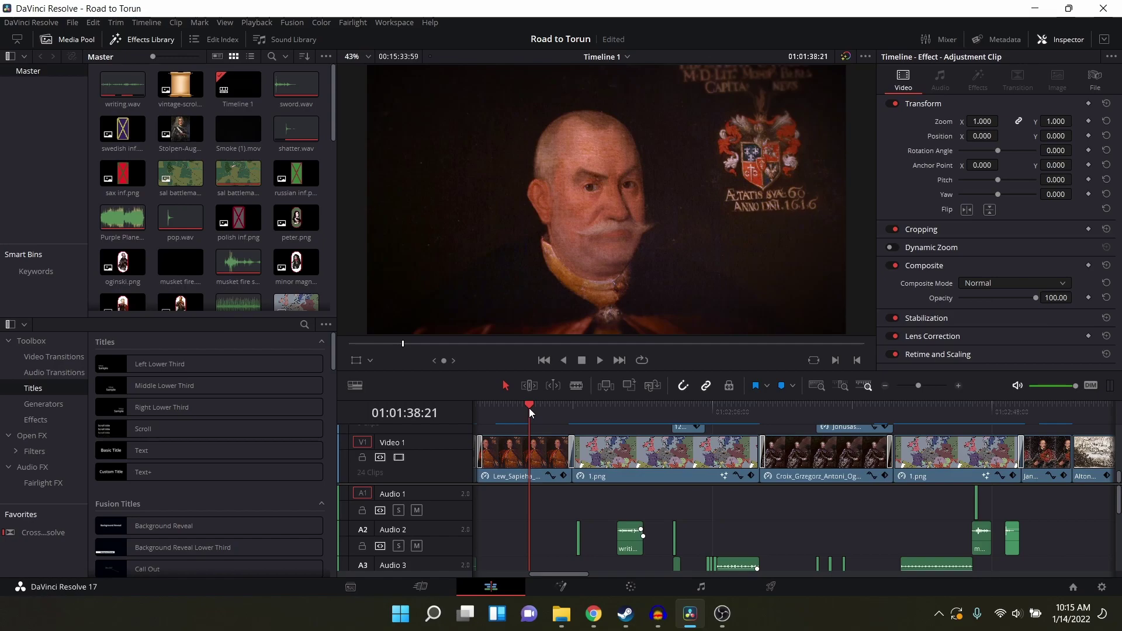
click(613, 407)
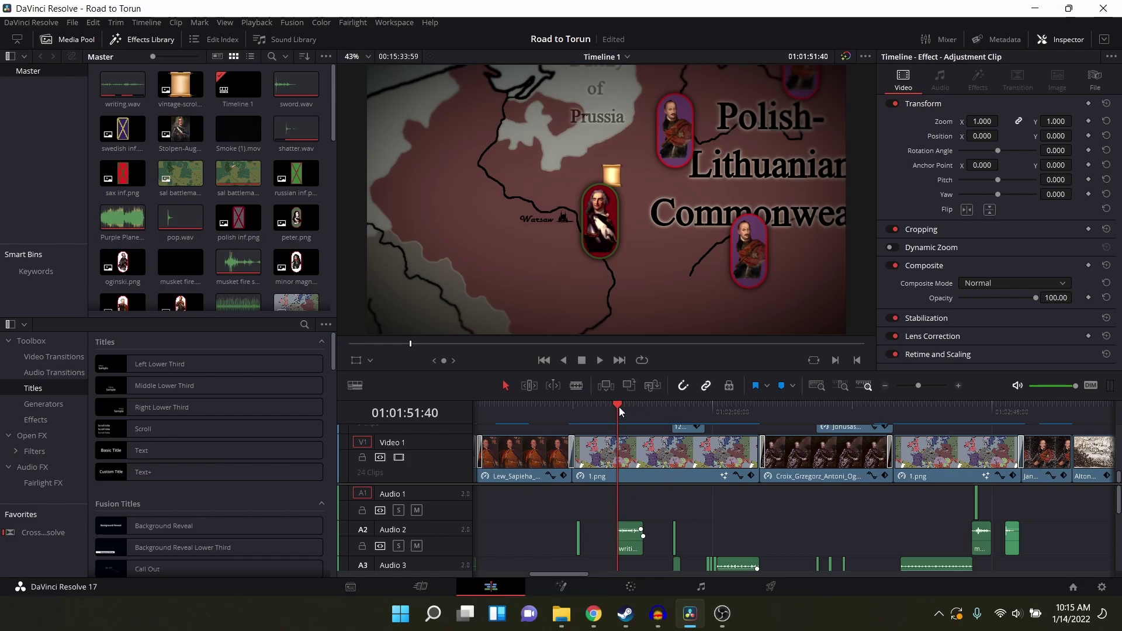
click(656, 406)
click(698, 409)
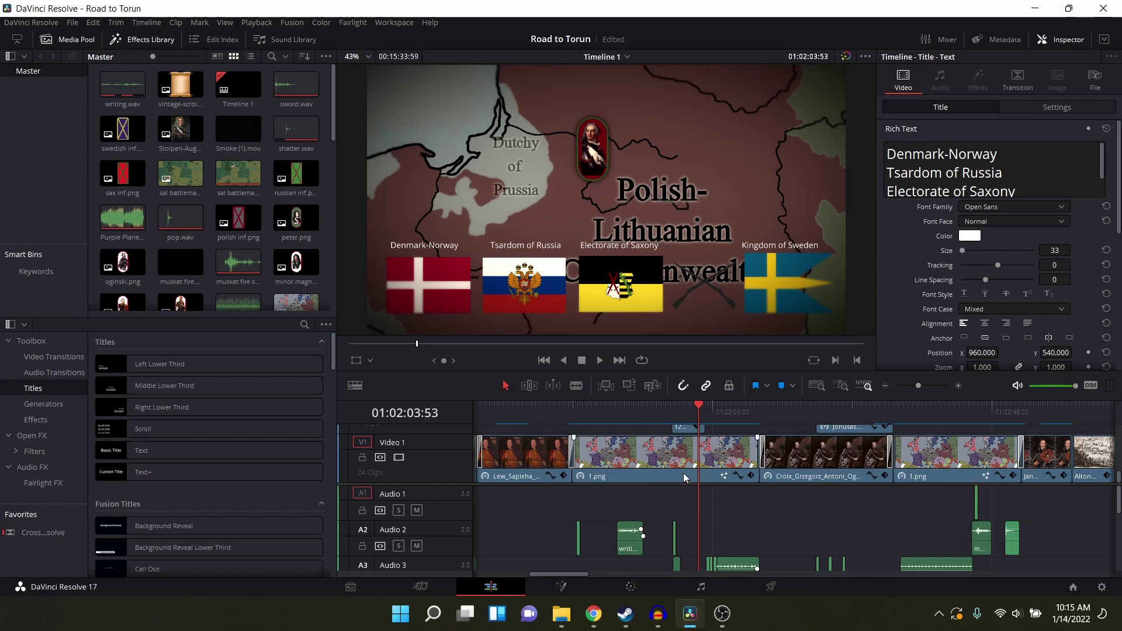
Step: Examine the sound effect, music and Docu 4.mp3 narration tracks, and return the playhead to the Part 1 title
scroll(685, 478, up, 2)
scroll(711, 462, down, 2)
scroll(712, 543, down, 5)
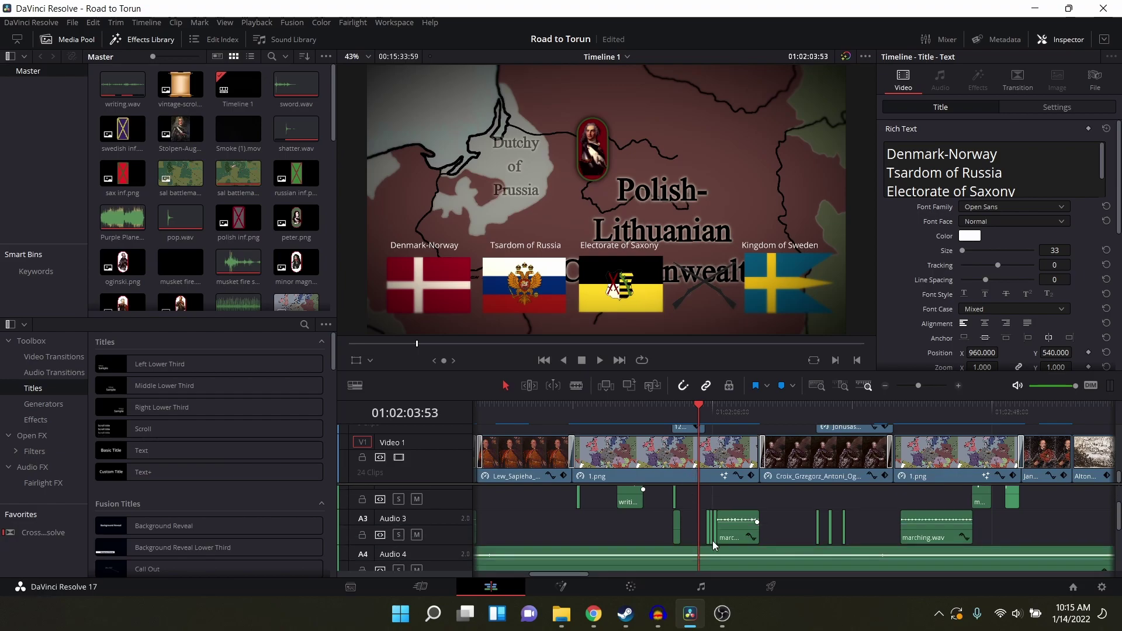
scroll(696, 555, up, 1)
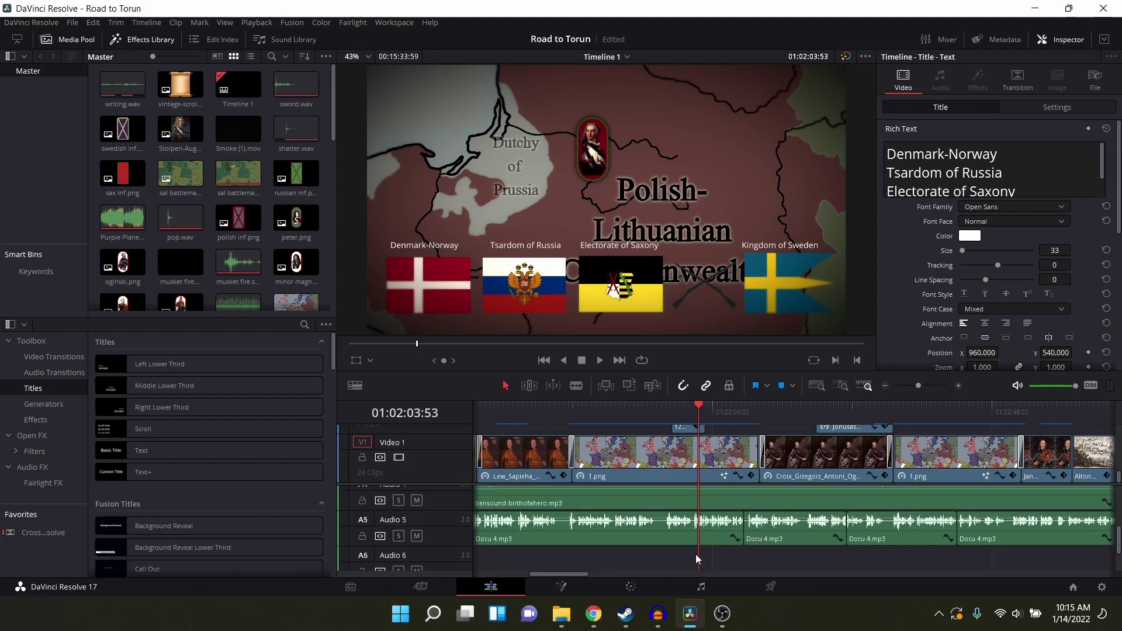
drag(548, 574, 577, 590)
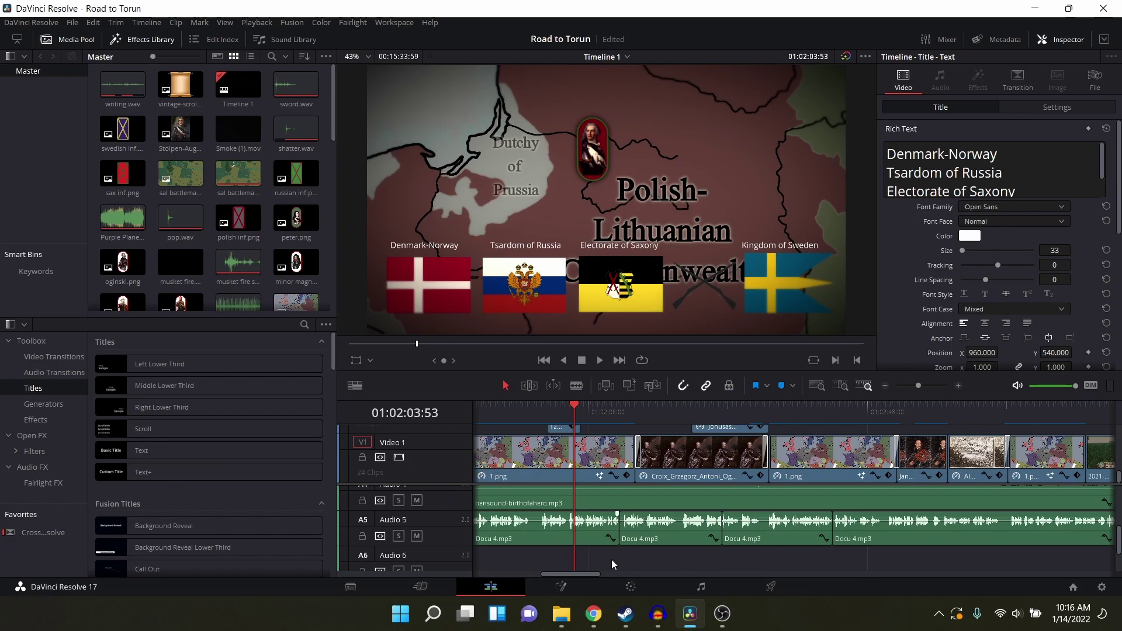
drag(577, 573, 537, 569)
click(610, 409)
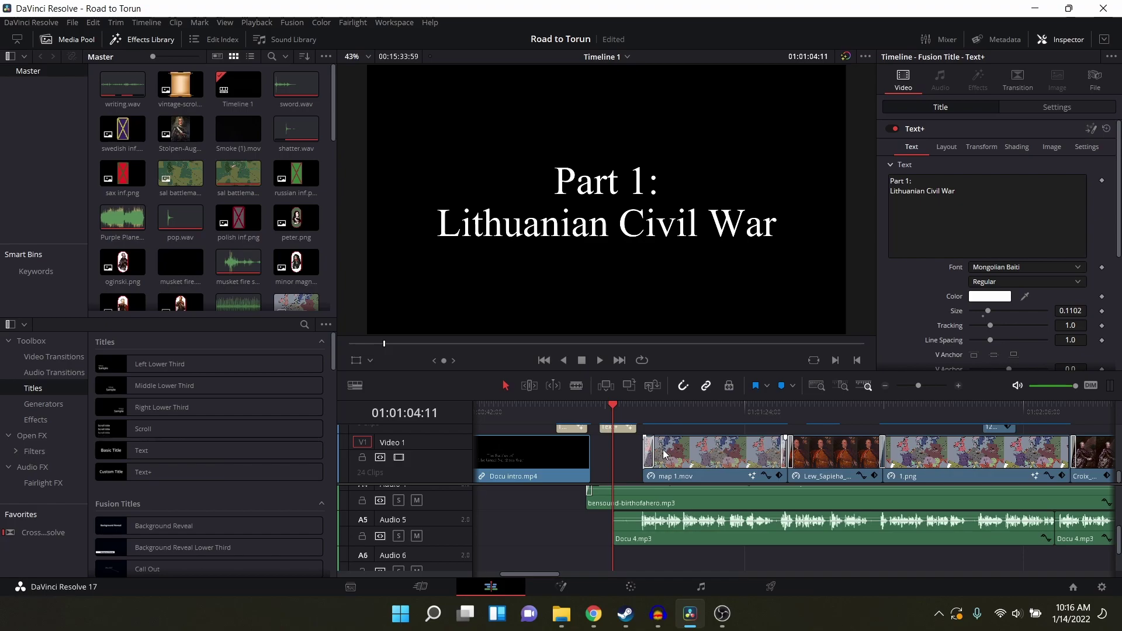
Step: Switch to Chrome and open the Audio library in the channel's YouTube Studio
click(593, 613)
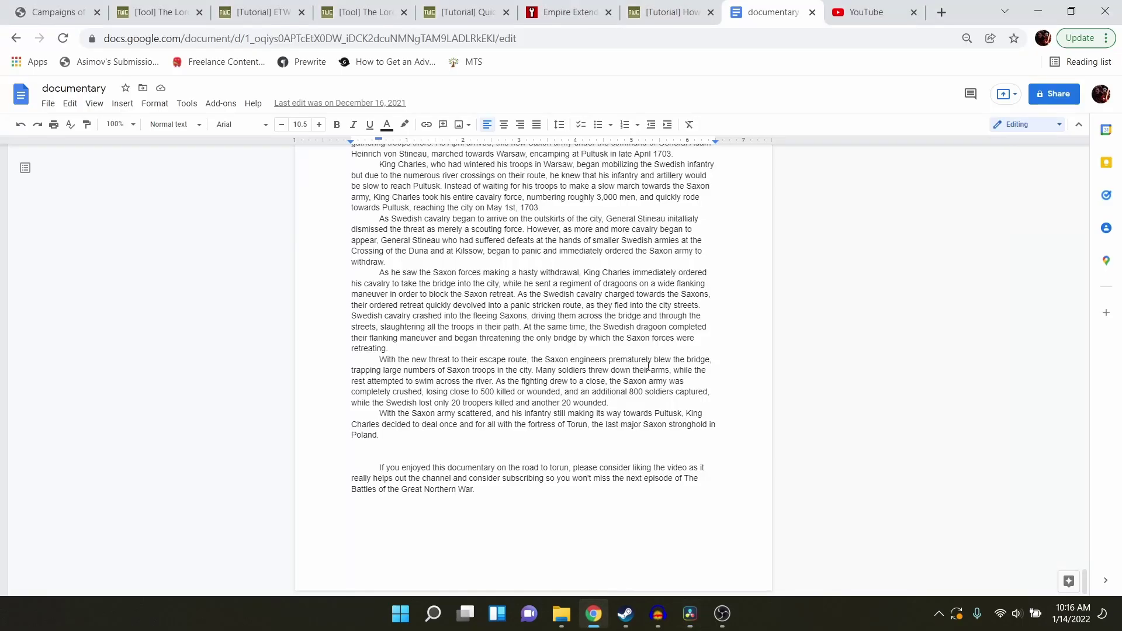
click(896, 13)
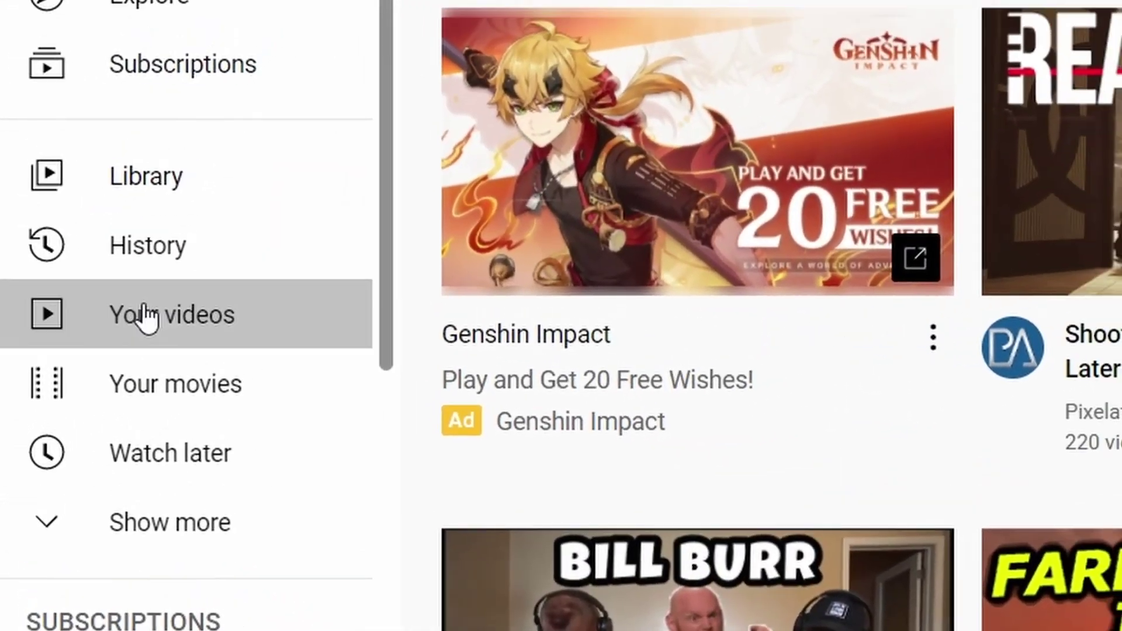
click(116, 300)
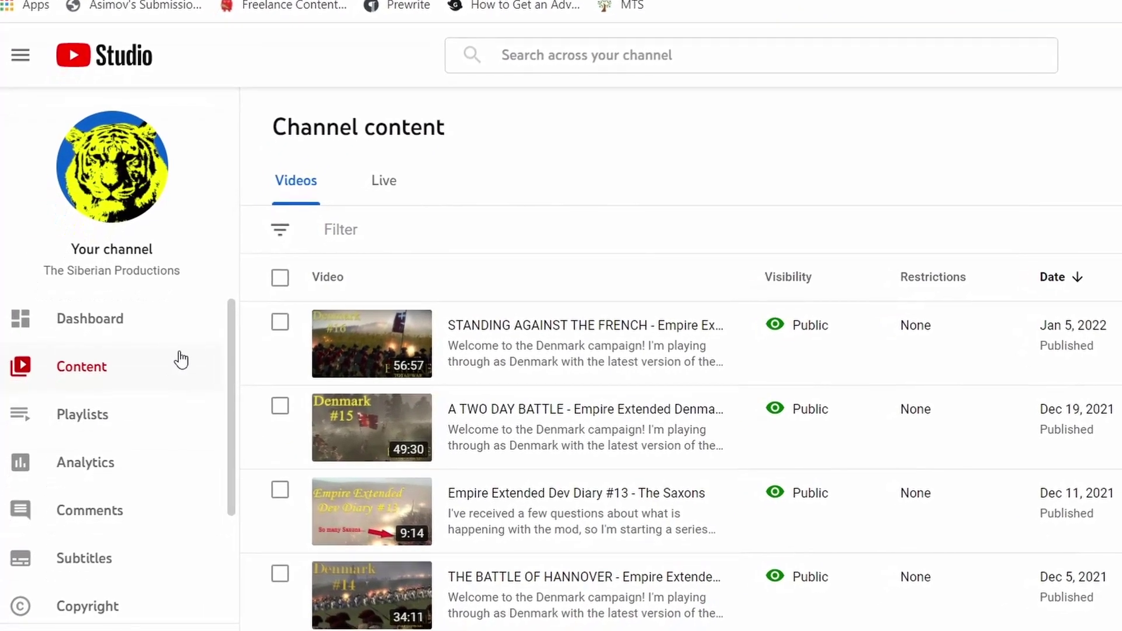
scroll(93, 535, down, 3)
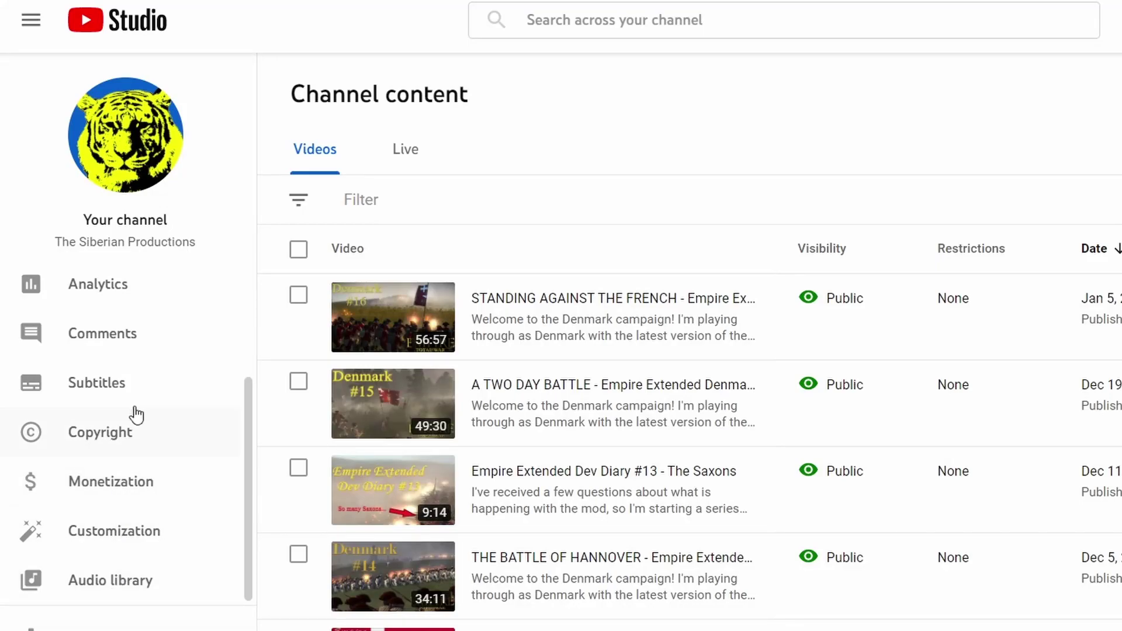
click(119, 599)
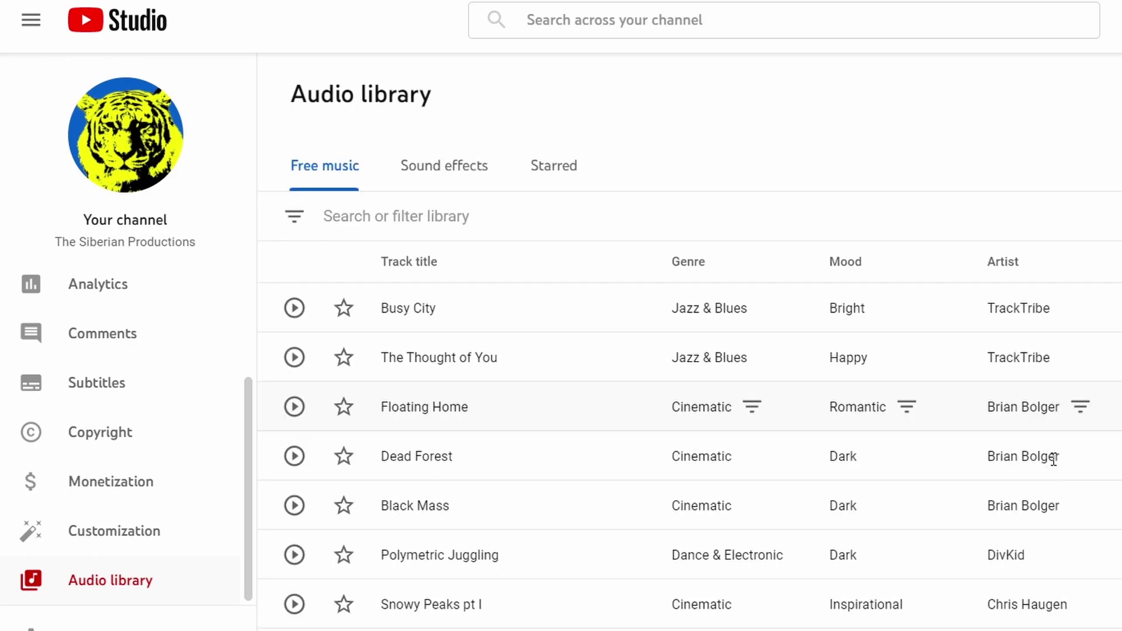
Step: Look through the library's free music tracks with their genres, moods and artists
scroll(1027, 403, down, 15)
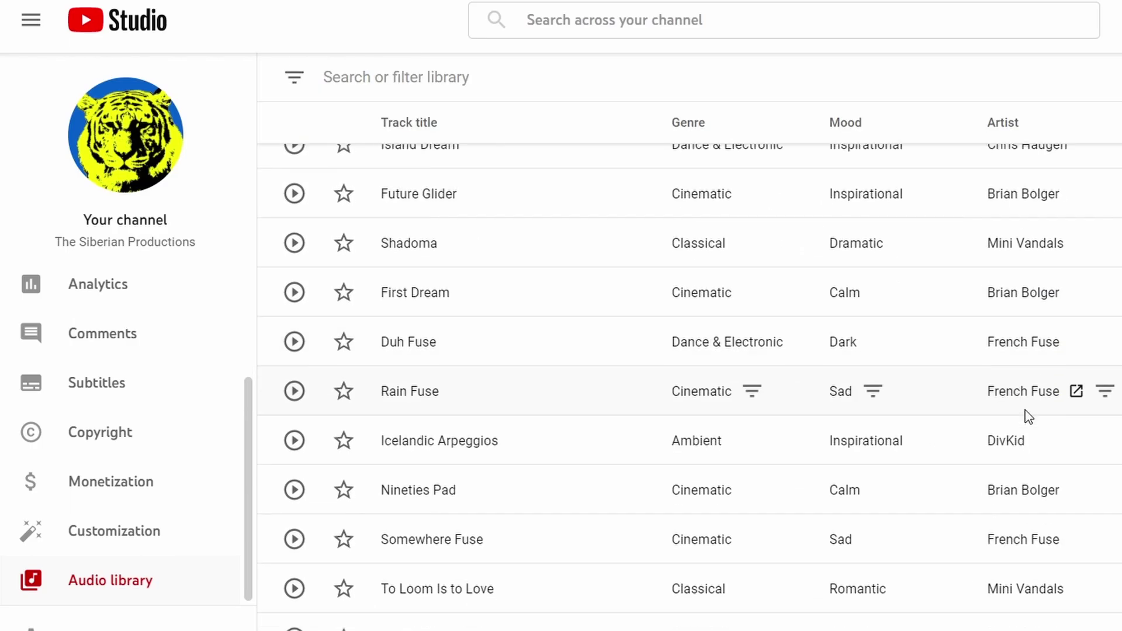
scroll(1023, 409, up, 14)
scroll(945, 356, up, 2)
scroll(959, 429, down, 15)
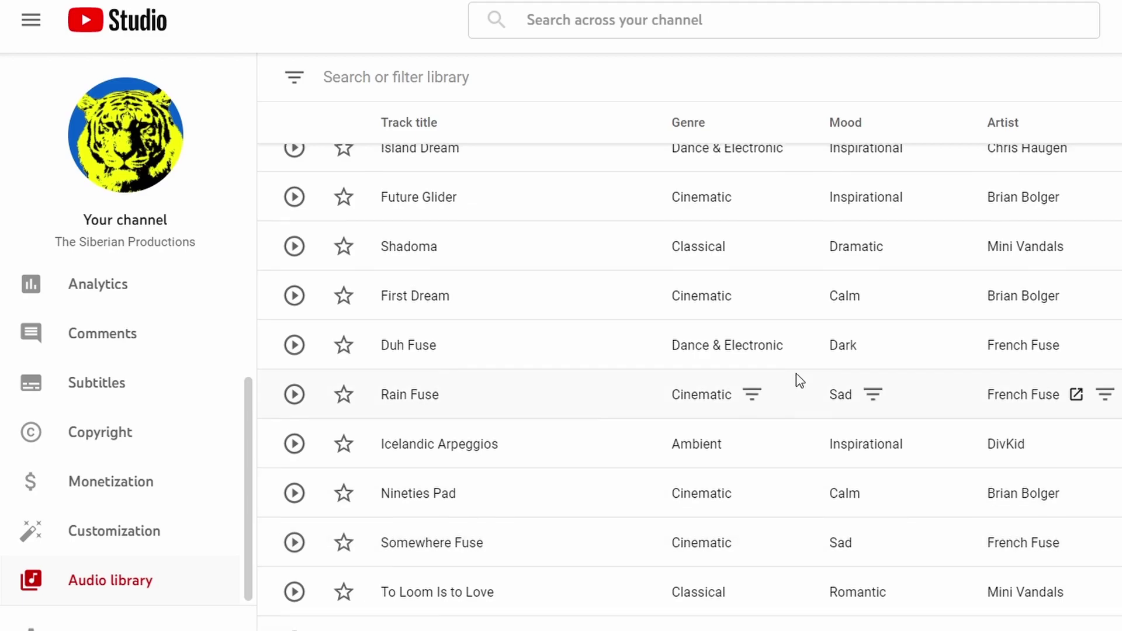
scroll(797, 381, up, 15)
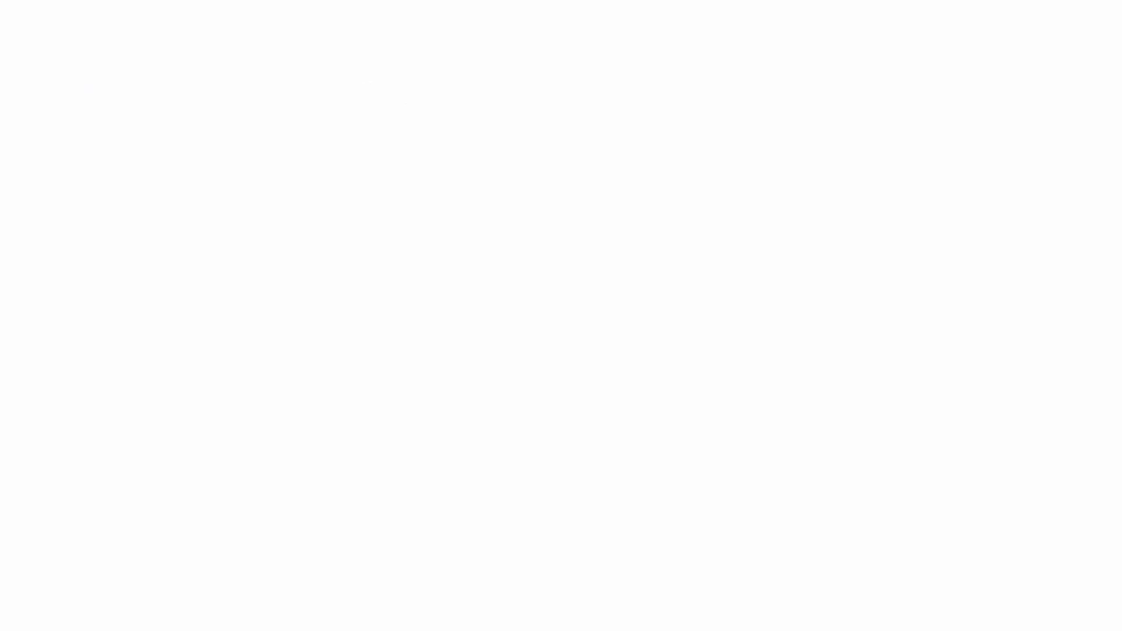
Step: Open the purple-planet.com royalty-free music site and review its free download terms, popular tracks and music categories
text(pu)
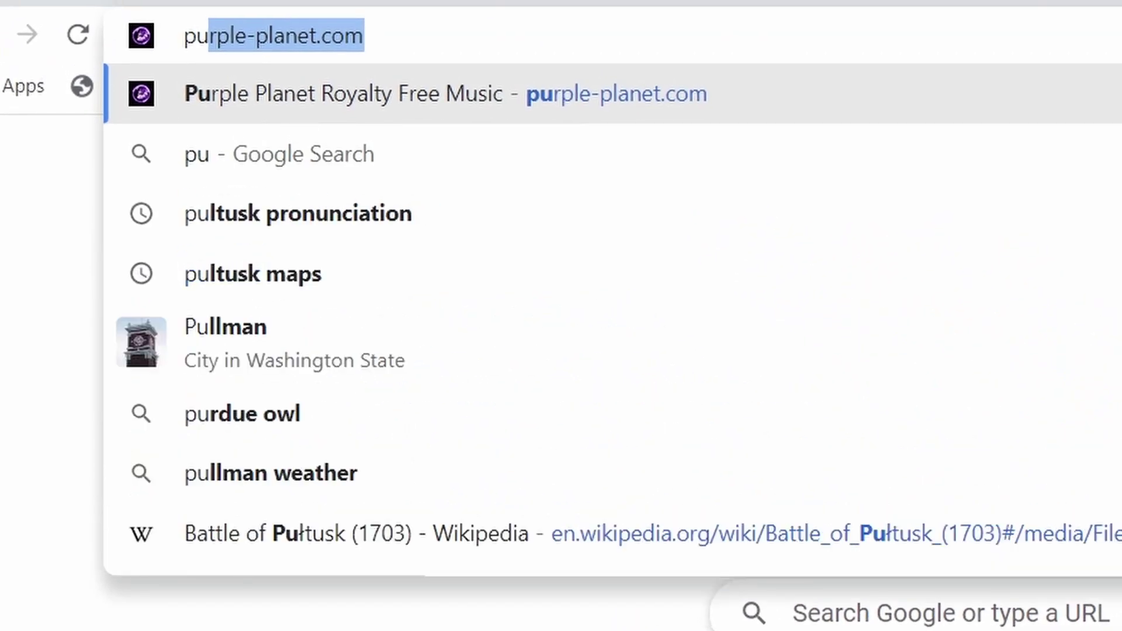
click(404, 95)
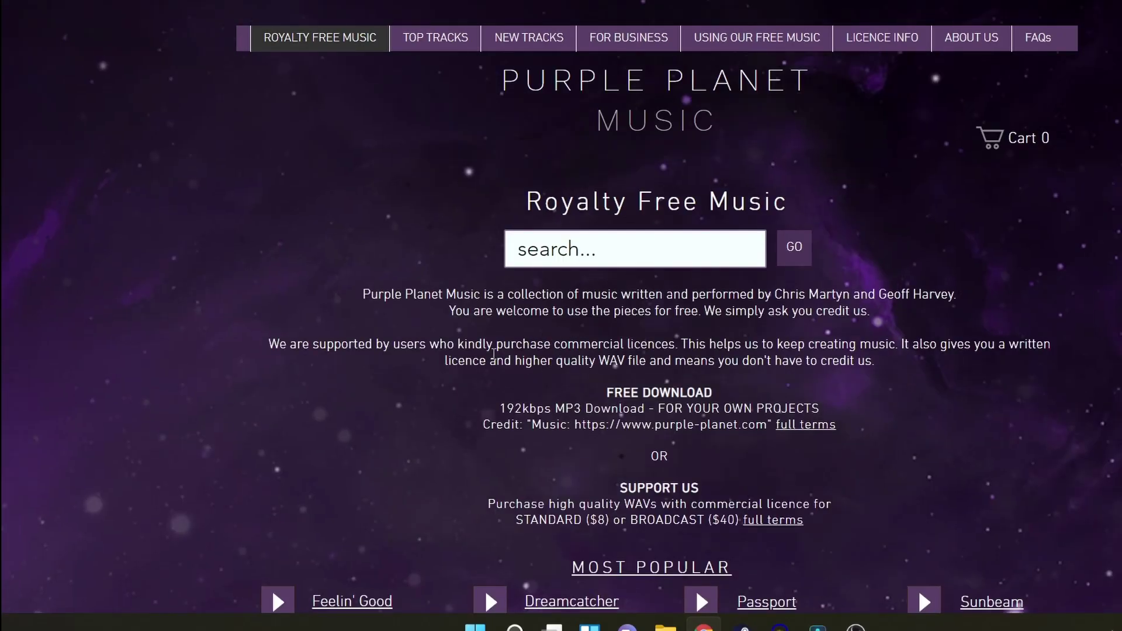
scroll(525, 359, down, 9)
scroll(525, 360, up, 9)
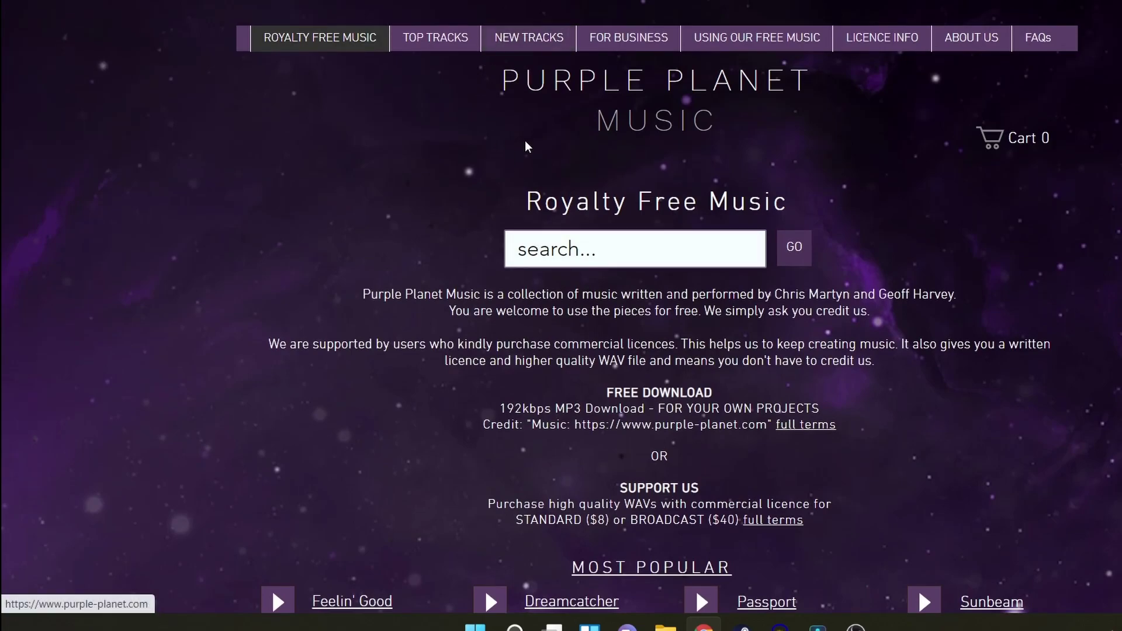
scroll(564, 240, down, 6)
scroll(564, 241, down, 3)
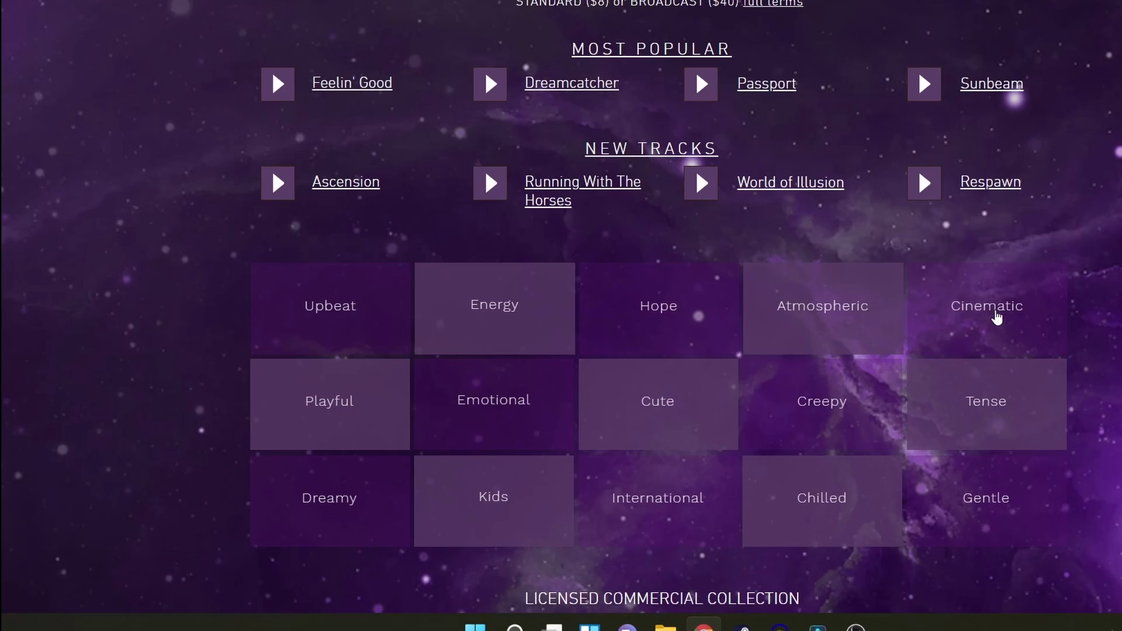
Step: Open the Cinematic music category, listen to a sample of Respawn, and look through the downloadable tracks
click(995, 312)
scroll(793, 258, down, 6)
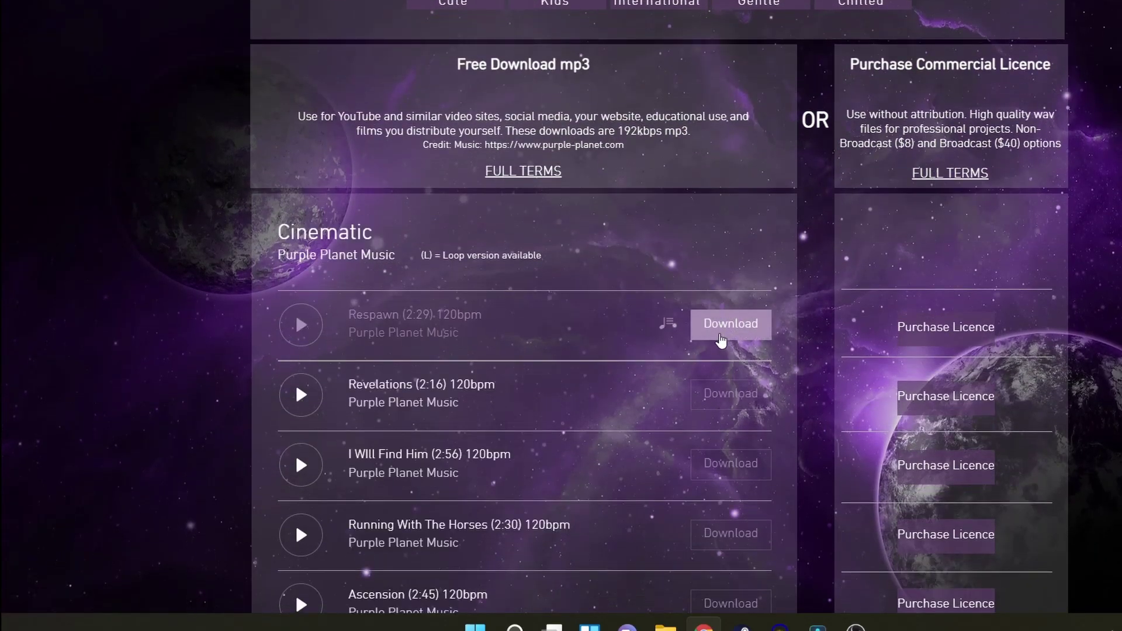
click(302, 325)
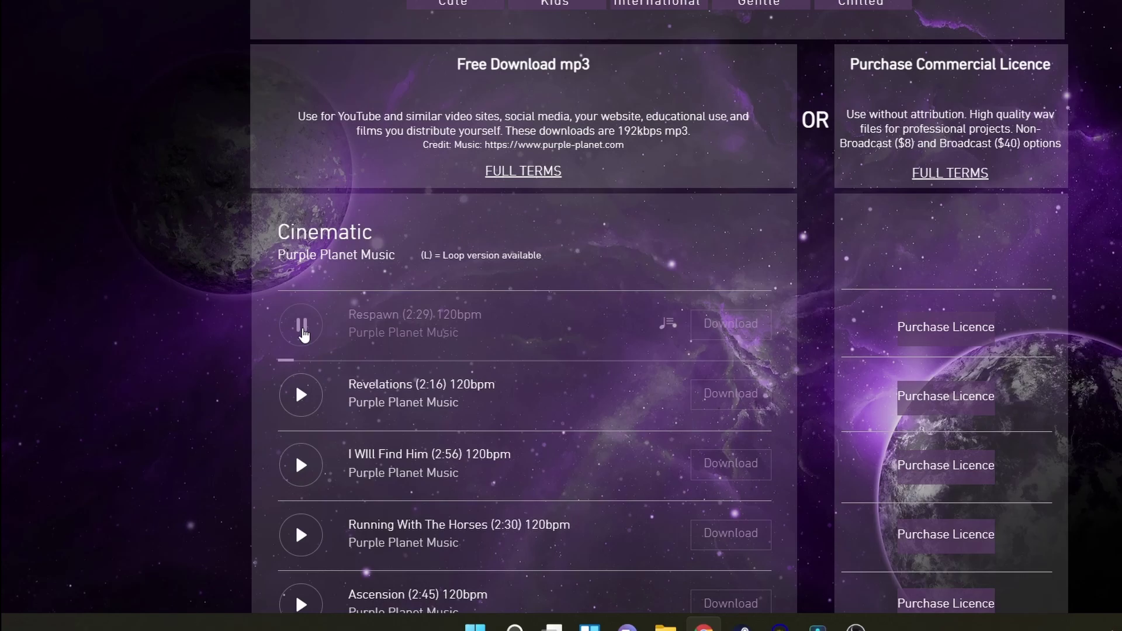
click(302, 326)
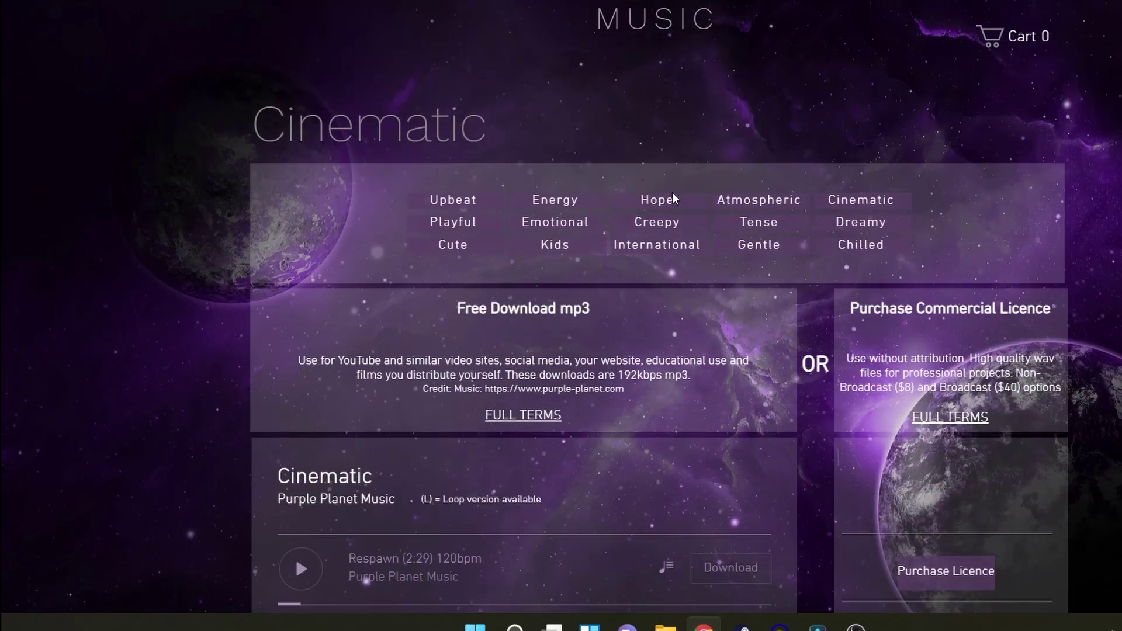
scroll(638, 273, down, 8)
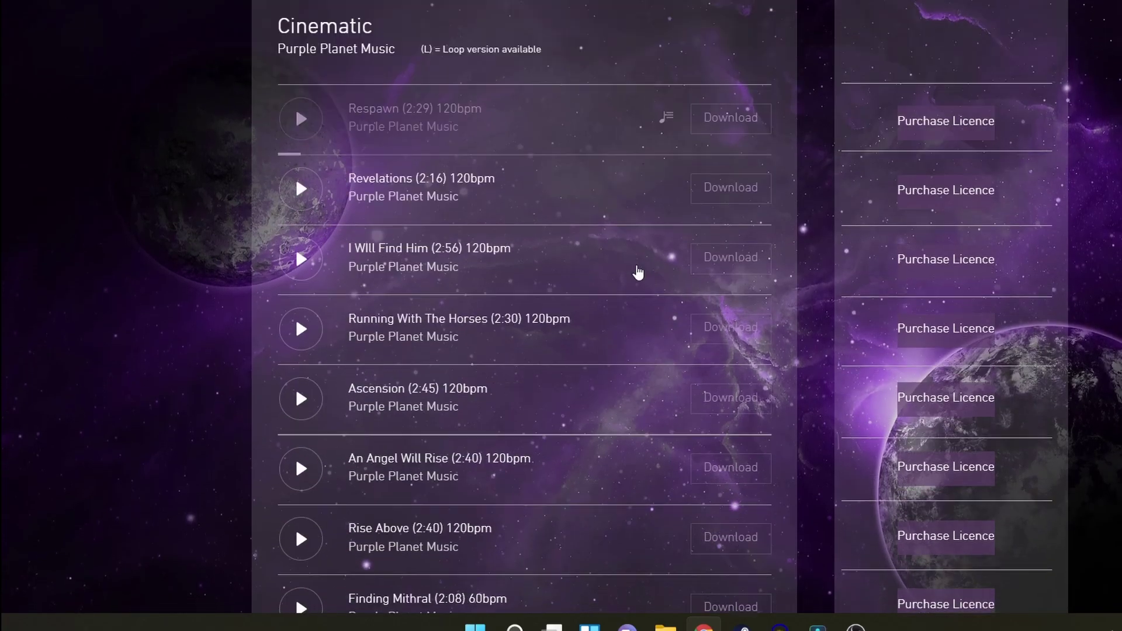
scroll(638, 273, down, 15)
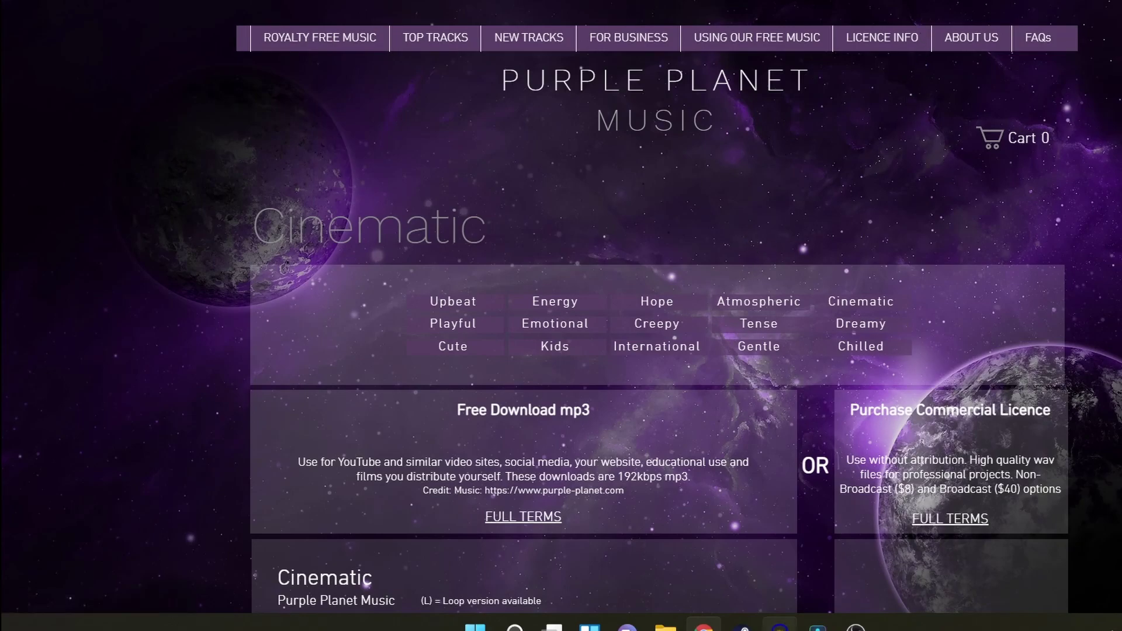
Step: Switch back to DaVinci Resolve and play the timeline from the Part 1 title into the start of the map 1.mov clip
click(818, 624)
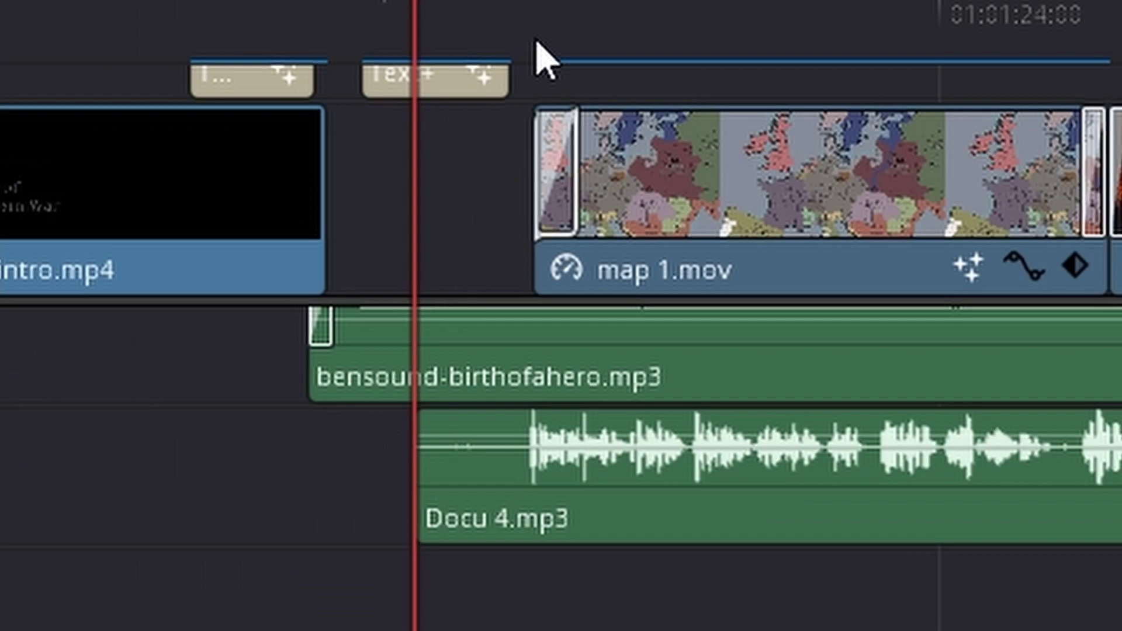
click(762, 405)
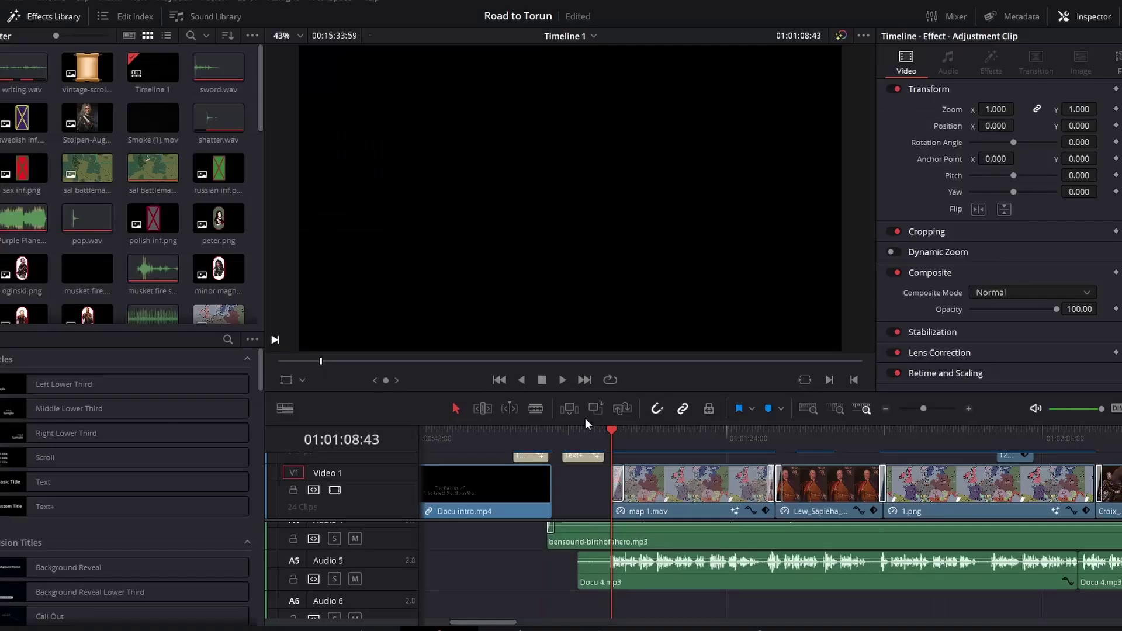
click(577, 431)
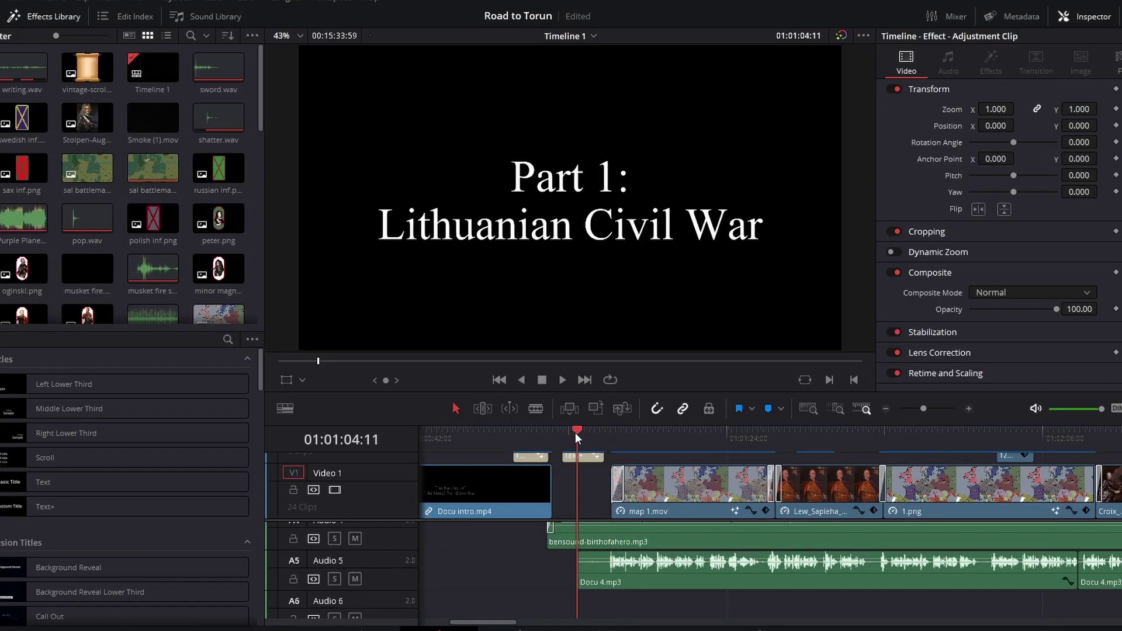
click(623, 434)
click(598, 432)
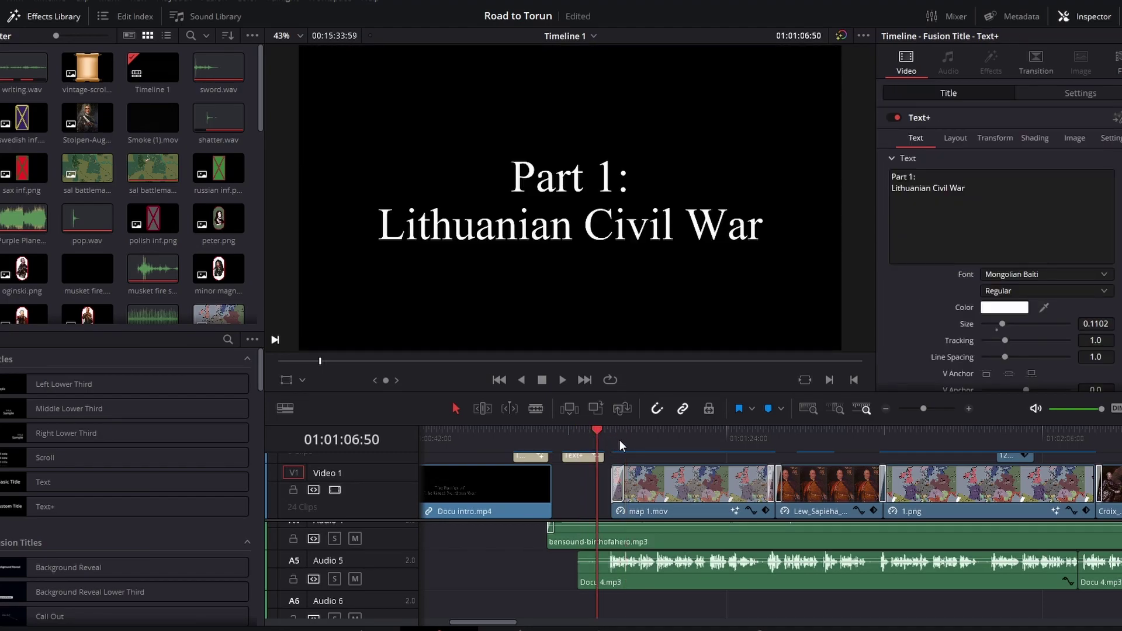
key(space)
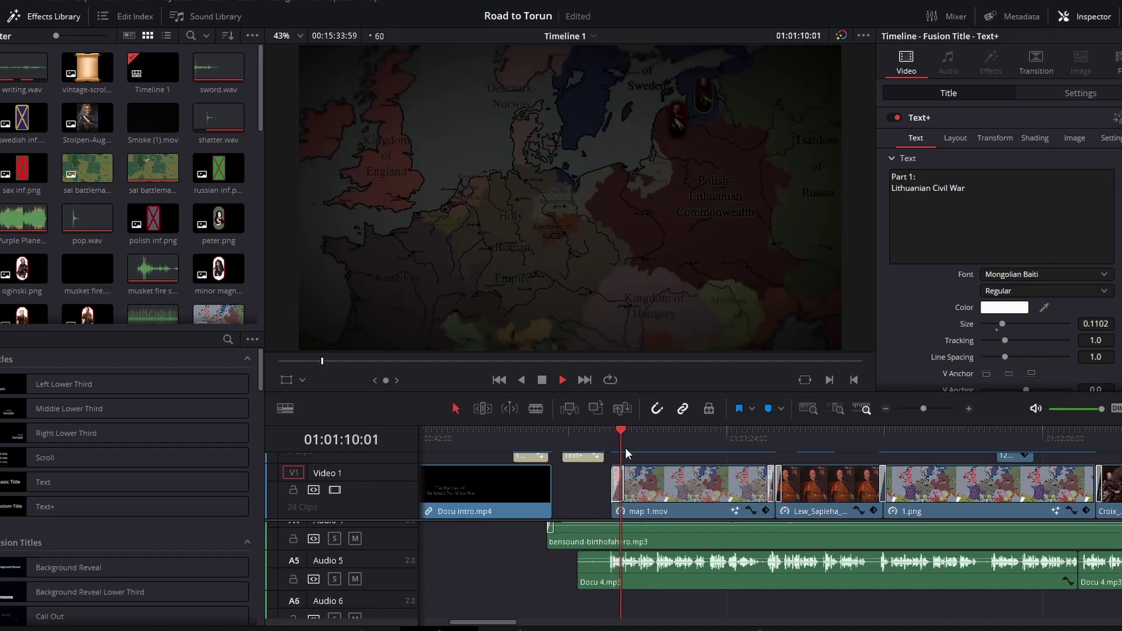
key(space)
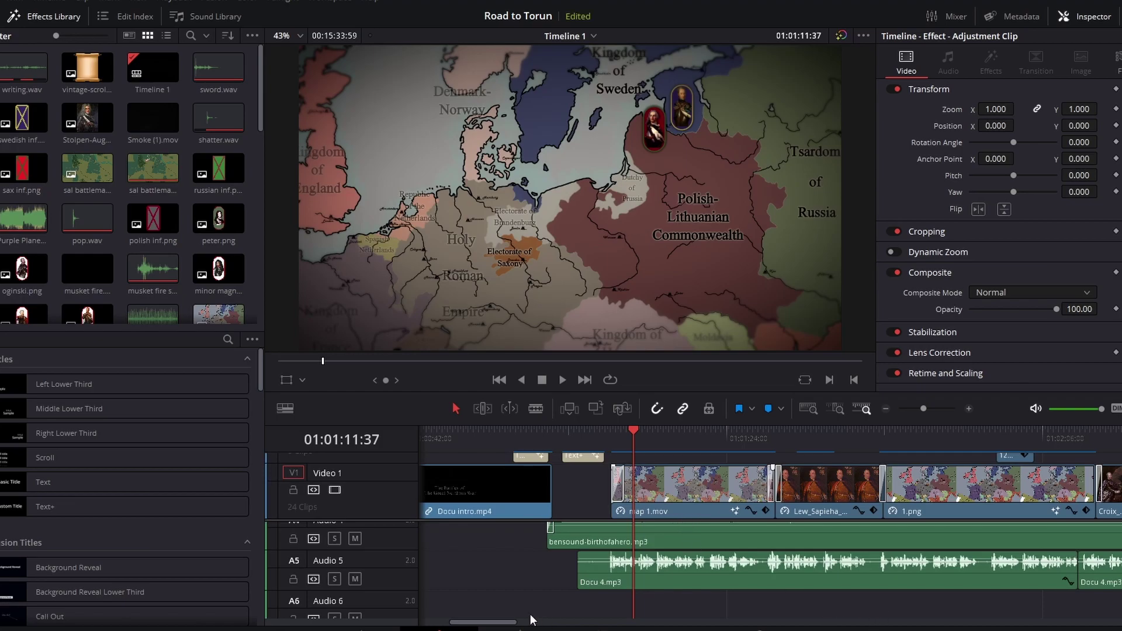
Step: Preview the transition from the end of map 1.mov into the Lew Sapieha portrait with its lower-third title
drag(513, 626, 515, 625)
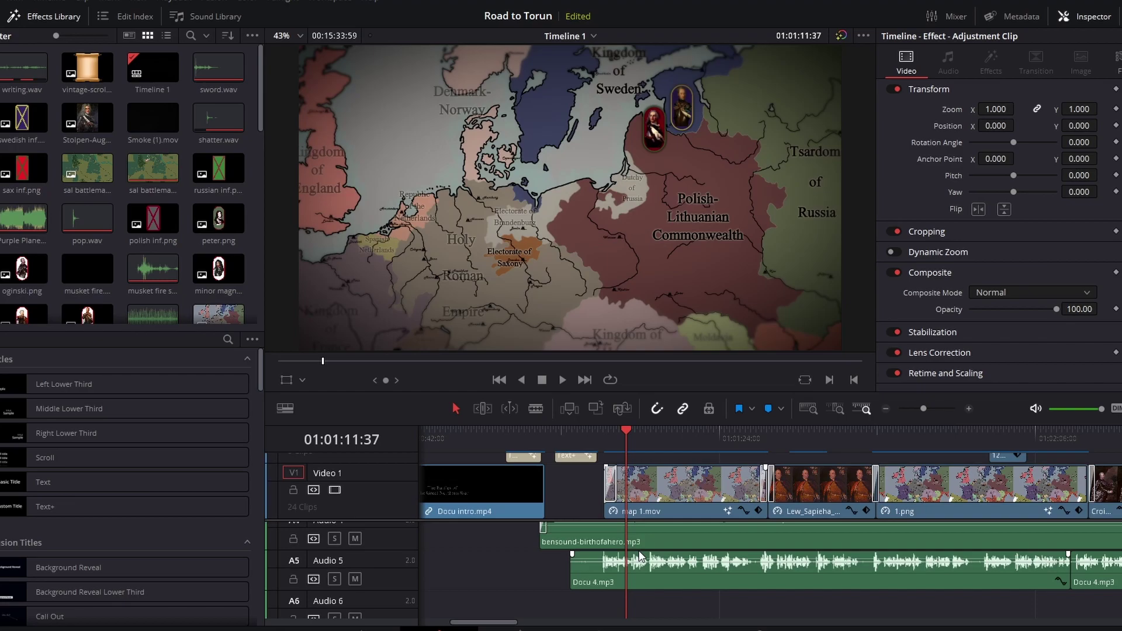
key(space)
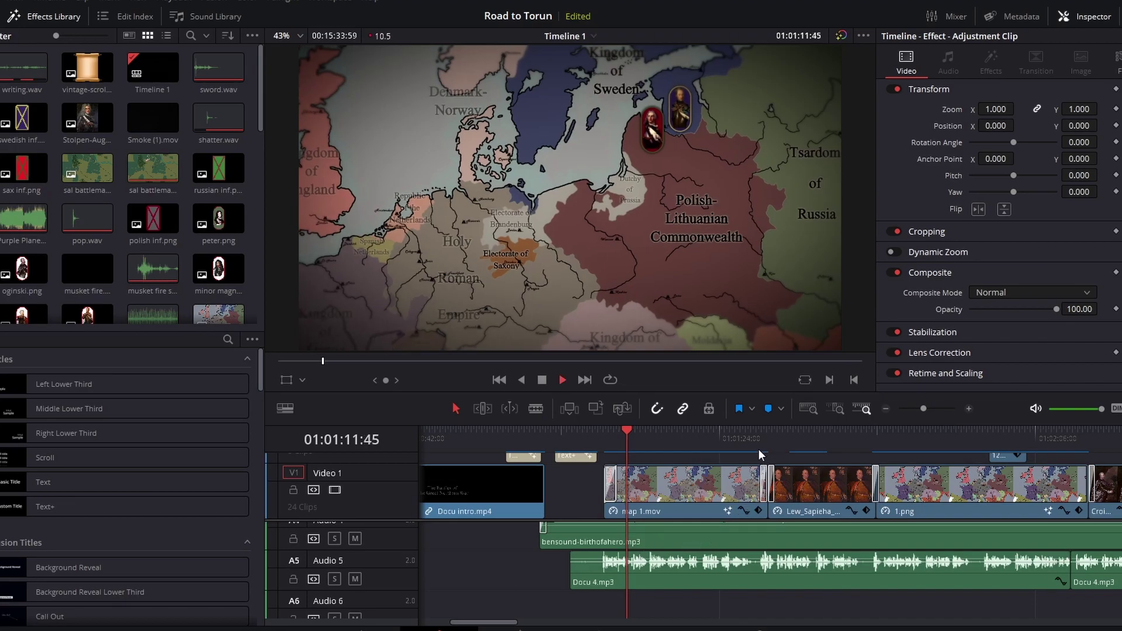
click(759, 443)
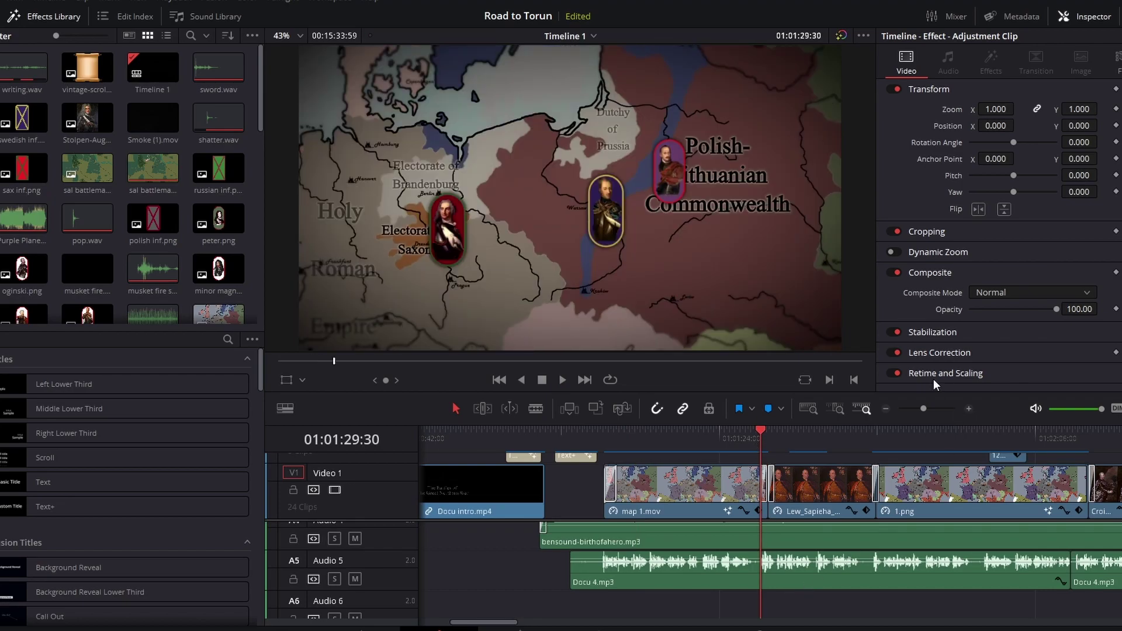
drag(934, 408, 938, 412)
key(space)
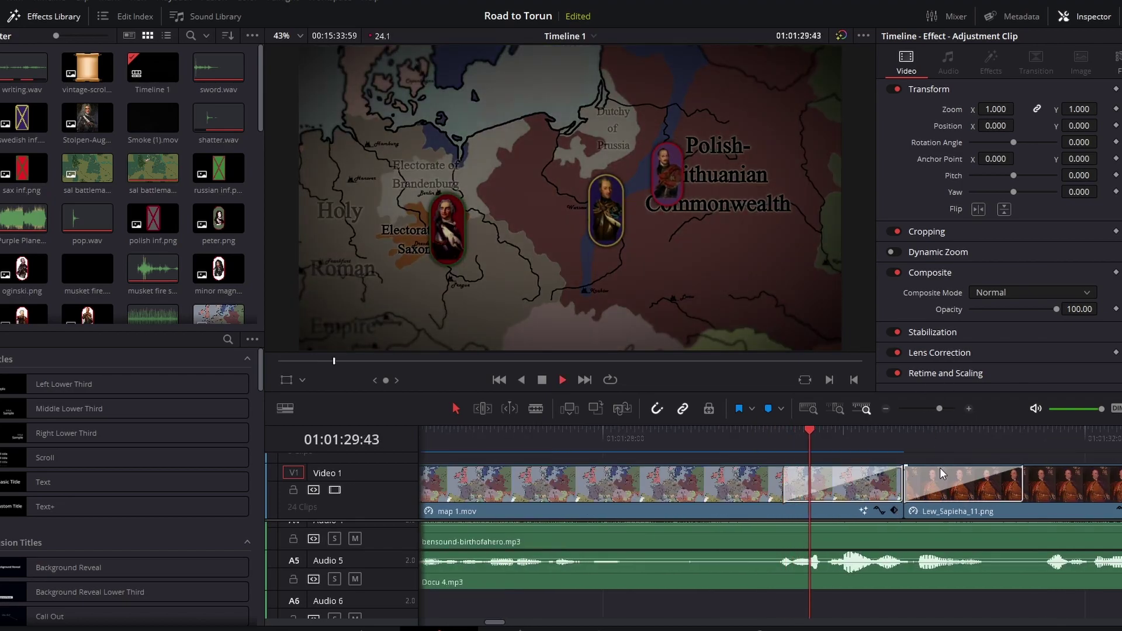
drag(931, 405, 924, 407)
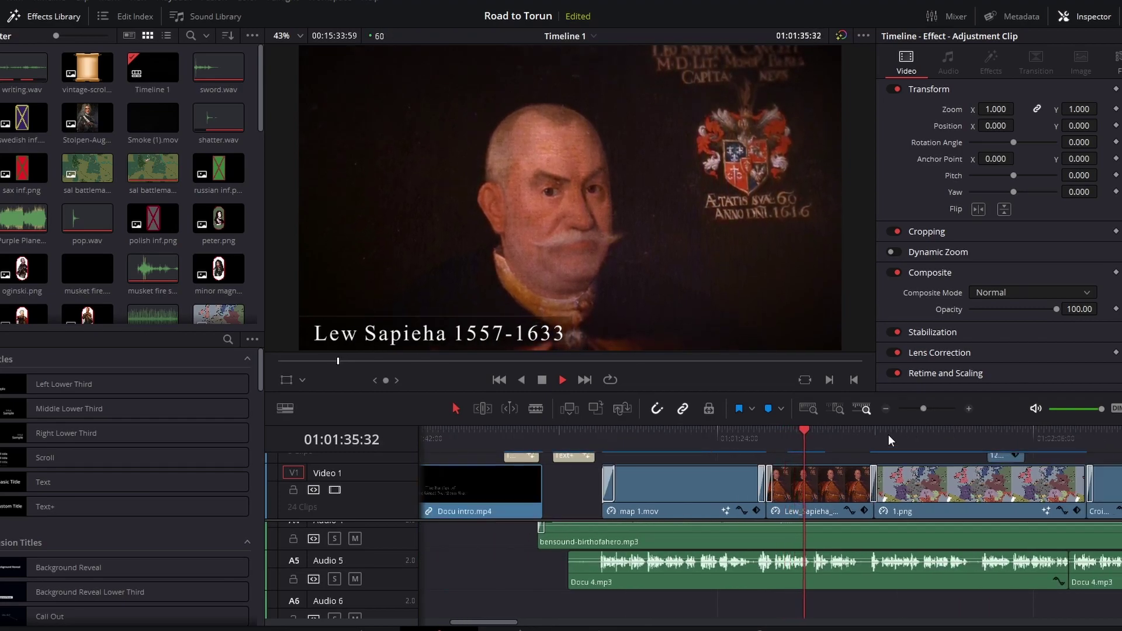
key(space)
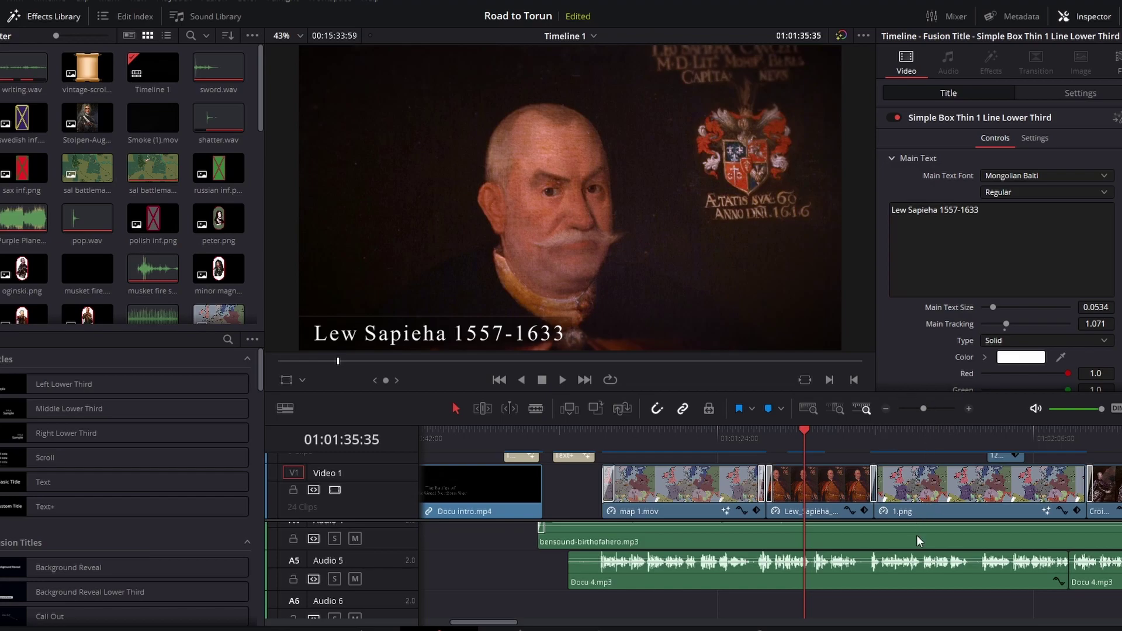
Step: Play part of the Lew Sapieha portrait and the following 1.png map clip with its scroll animation
scroll(1065, 581, right, 5)
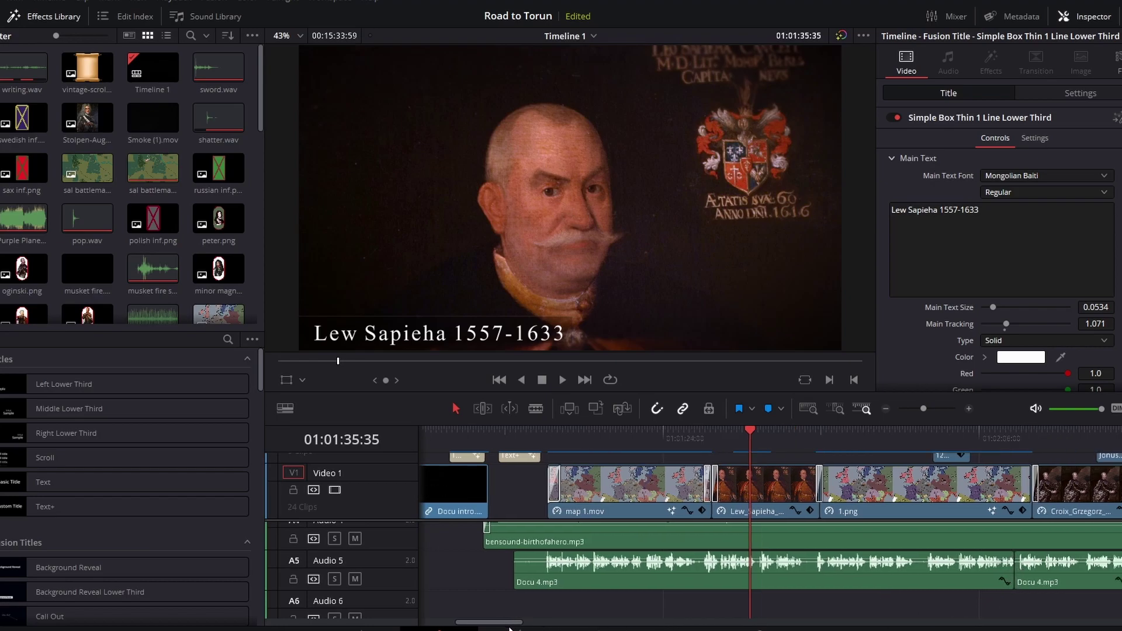
scroll(806, 570, right, 6)
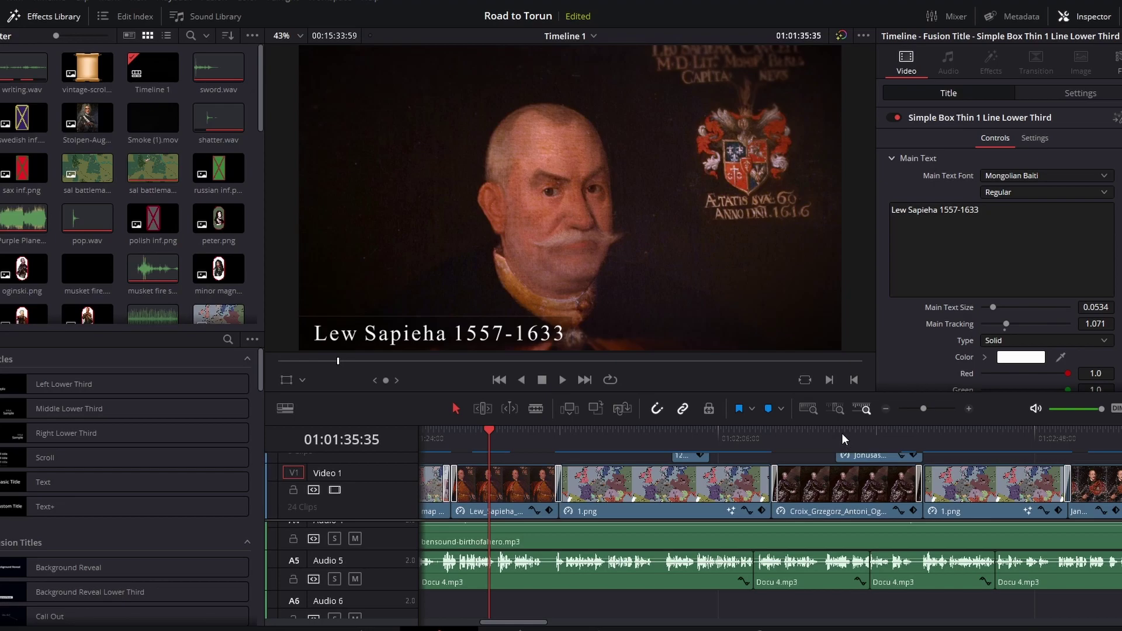
key(space)
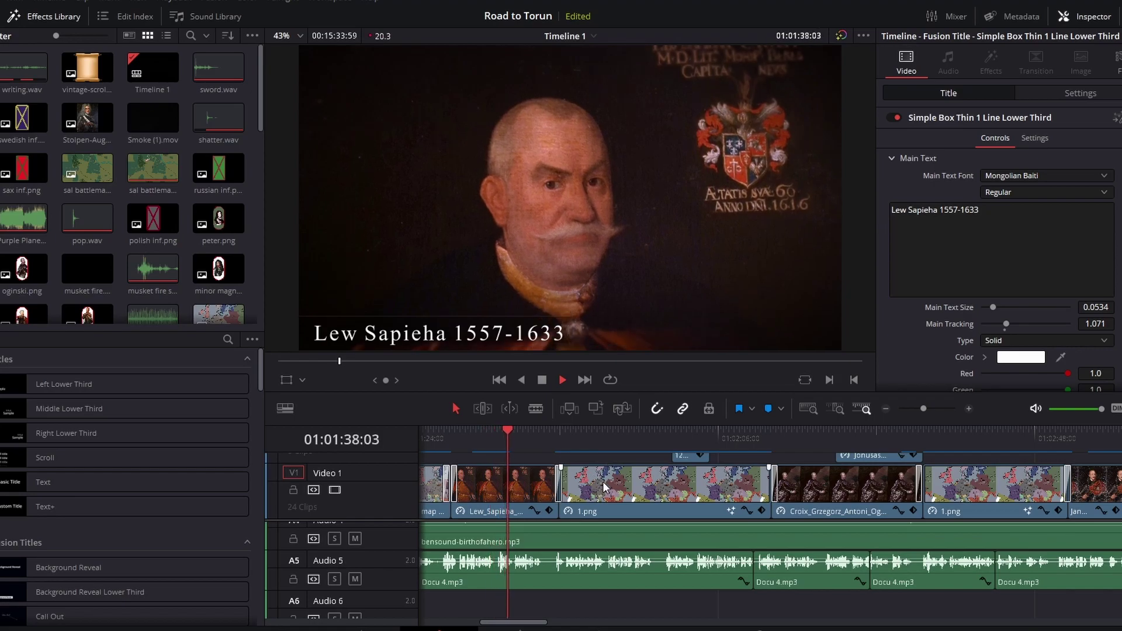
click(611, 435)
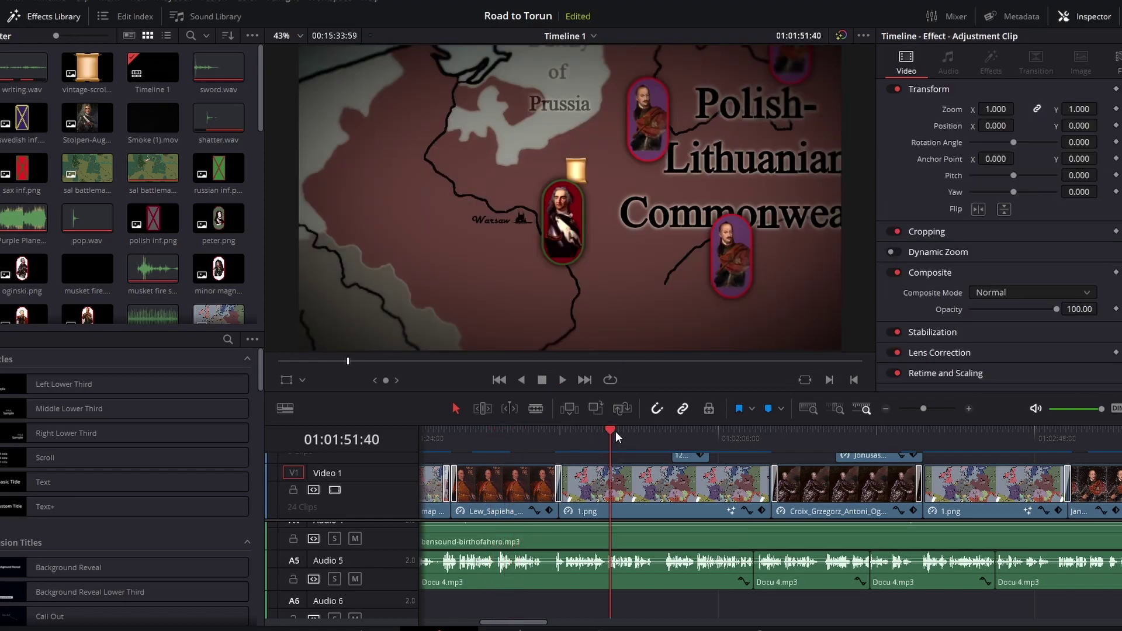
key(space)
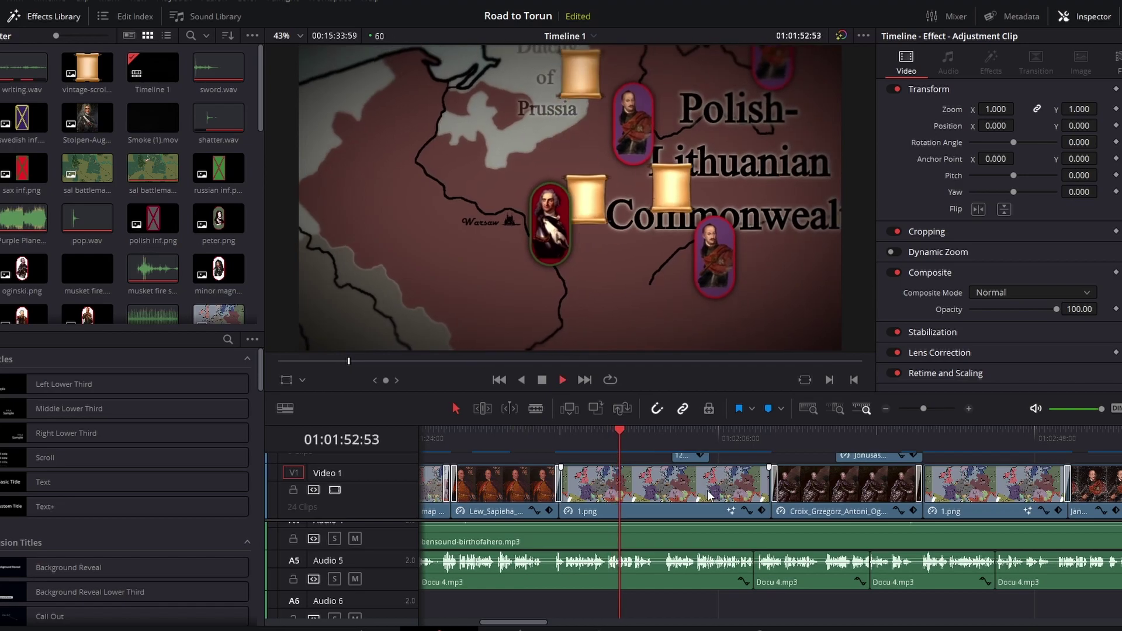
key(space)
Step: Review frames of the two battle footage clips before the 6.png map, and a frame within that map
drag(526, 622, 595, 622)
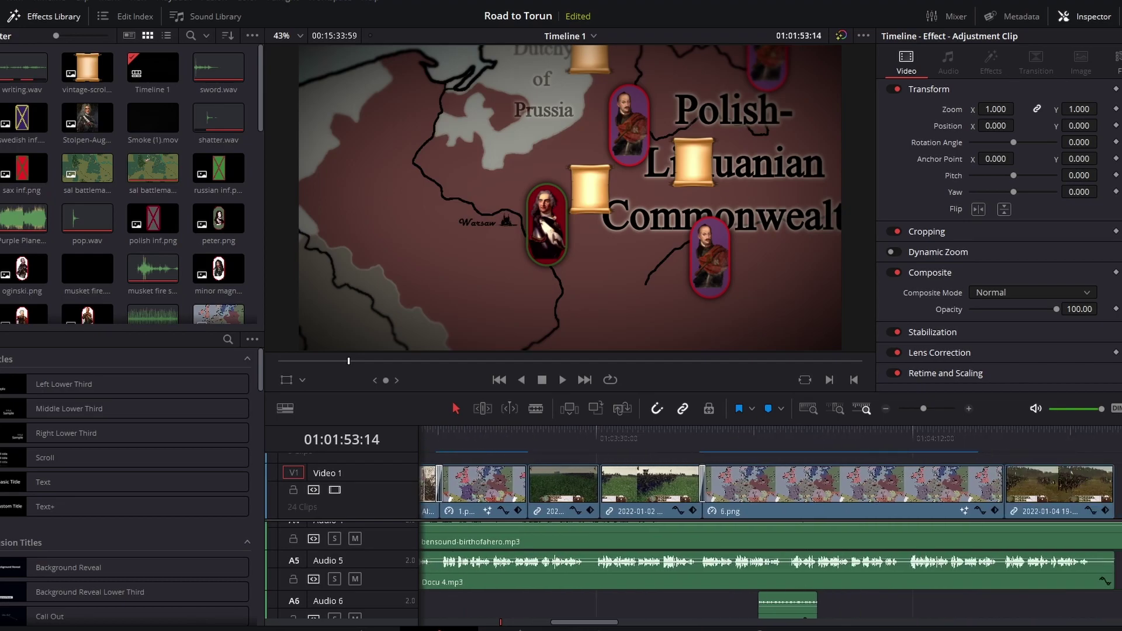
click(570, 446)
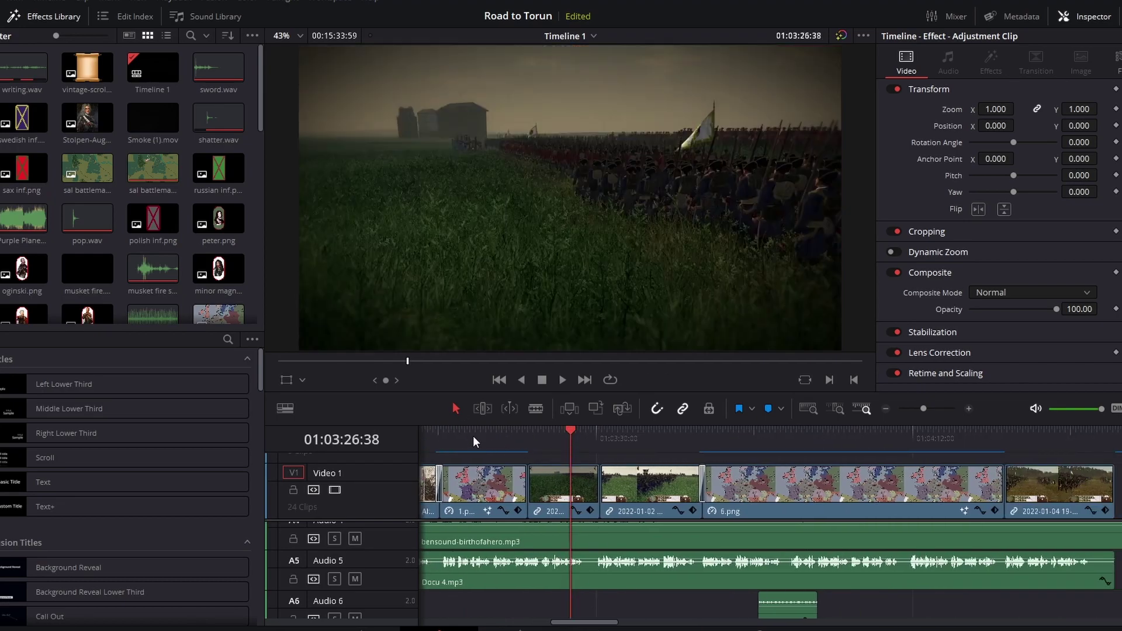
click(640, 445)
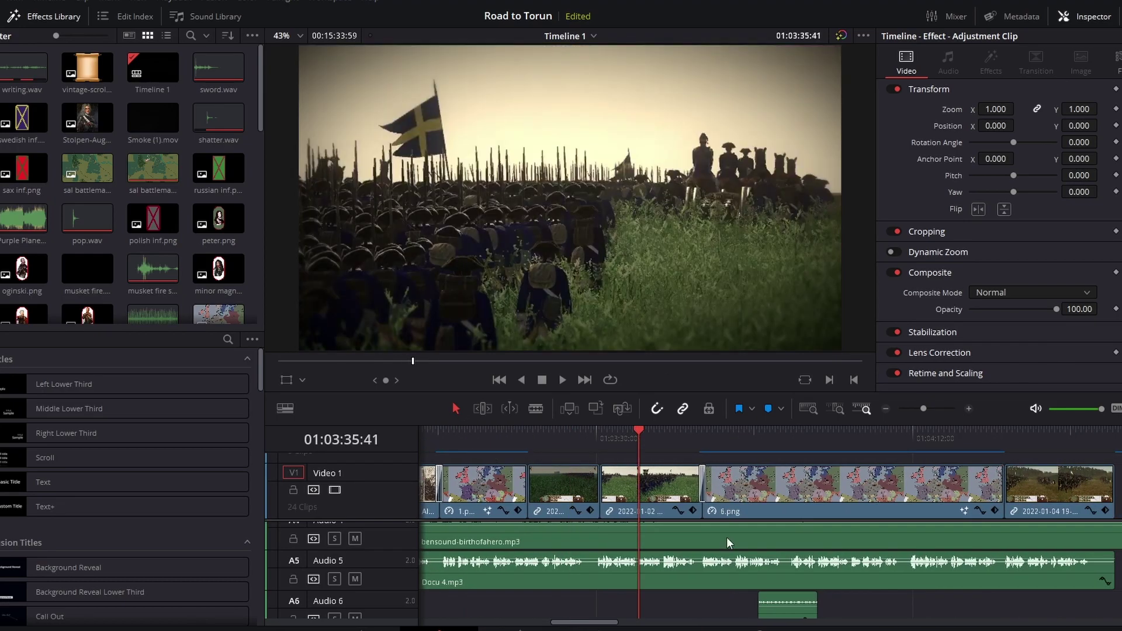
drag(613, 623, 632, 623)
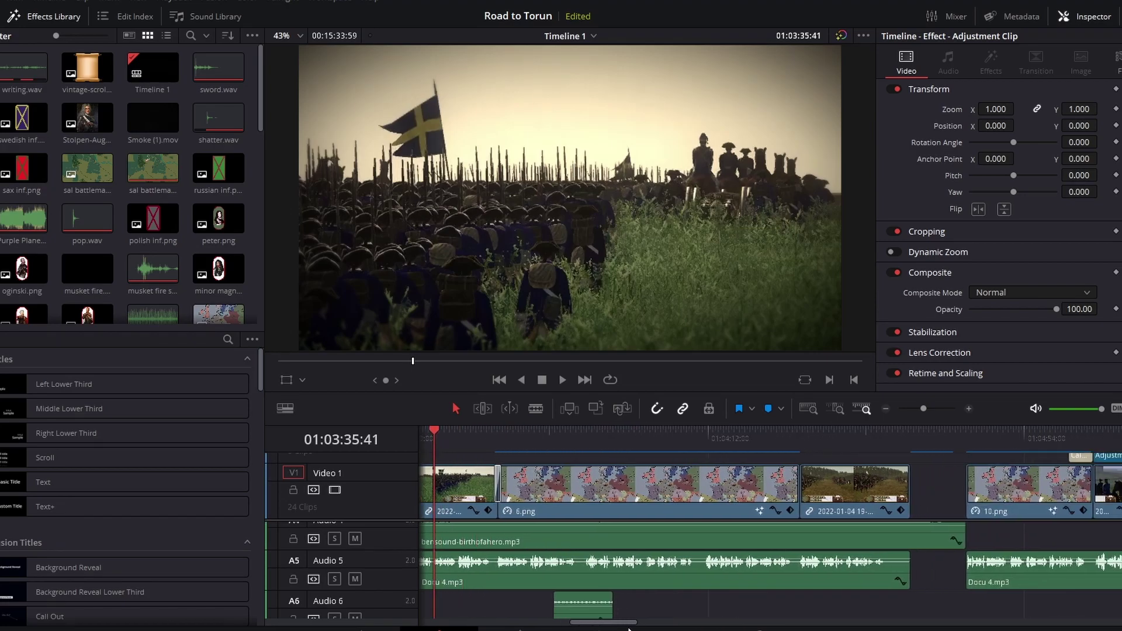
click(728, 440)
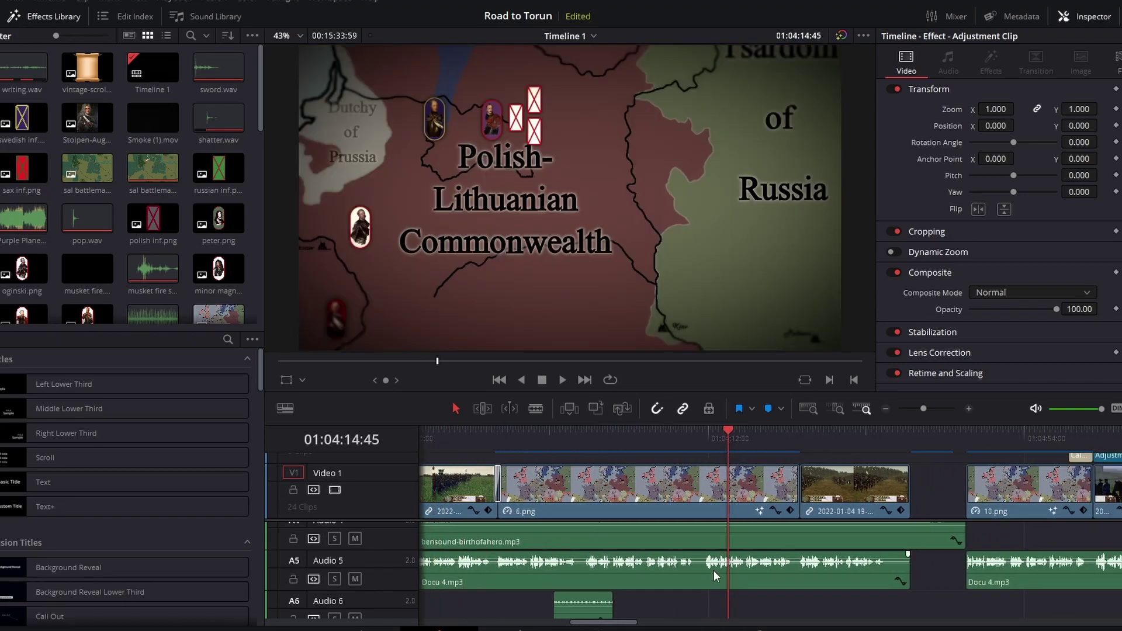
Step: Review frames of the 10.png map, the horsemen footage after it and the sal battlemap.png clip
drag(625, 624, 662, 623)
click(642, 432)
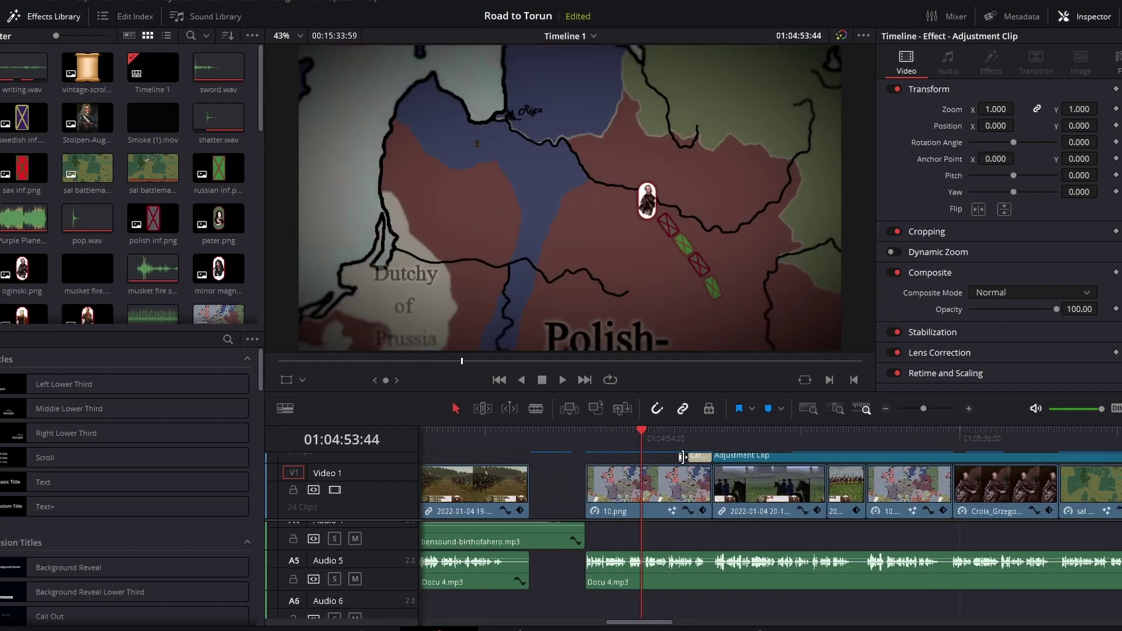
click(747, 433)
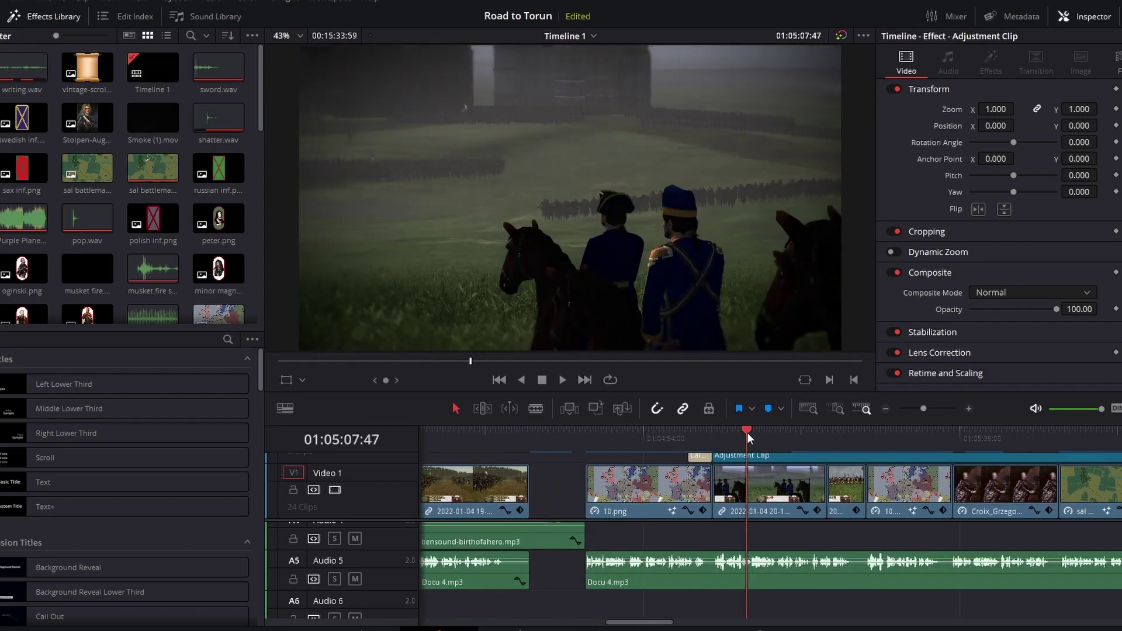
drag(640, 622, 672, 628)
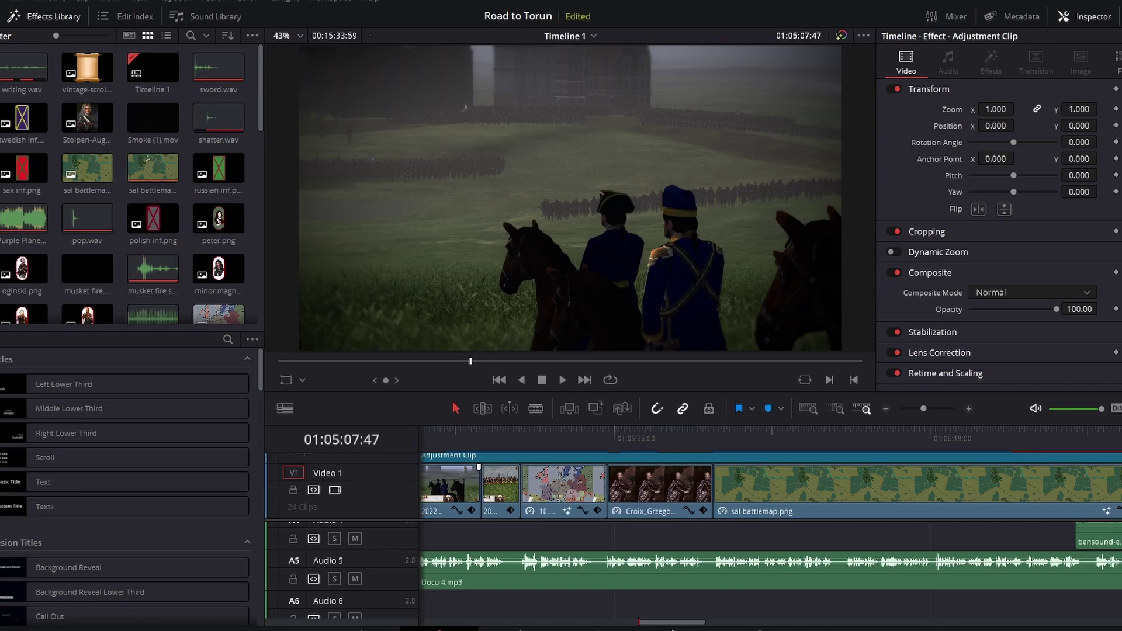
mouse_move(672, 630)
mouse_down()
mouse_move(700, 630)
mouse_move(674, 629)
mouse_up()
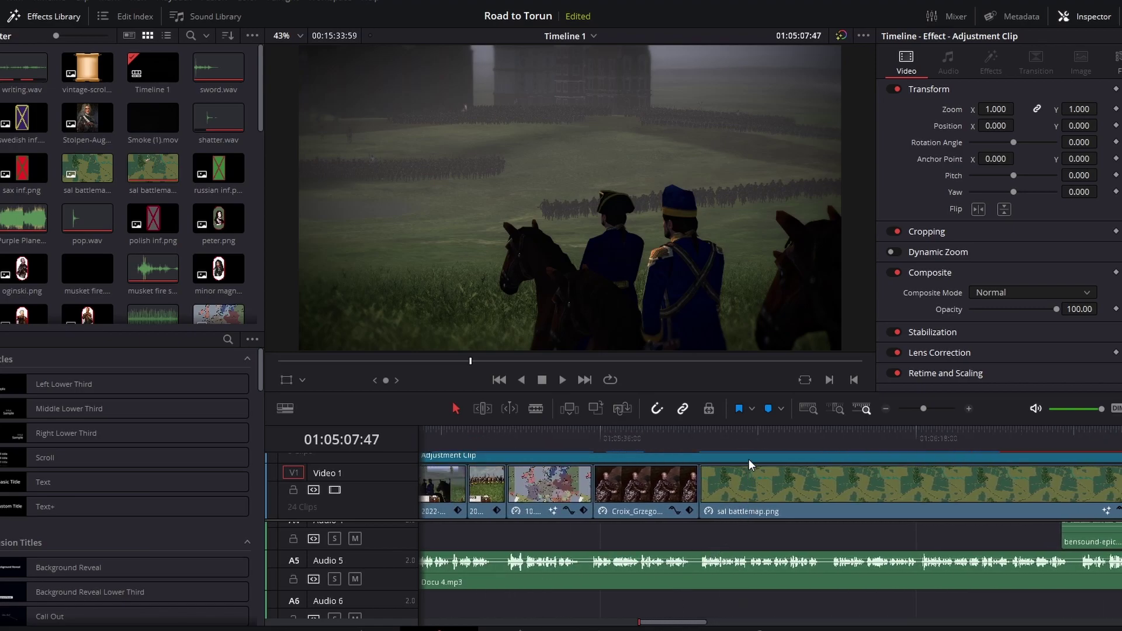
click(764, 433)
drag(765, 433, 922, 439)
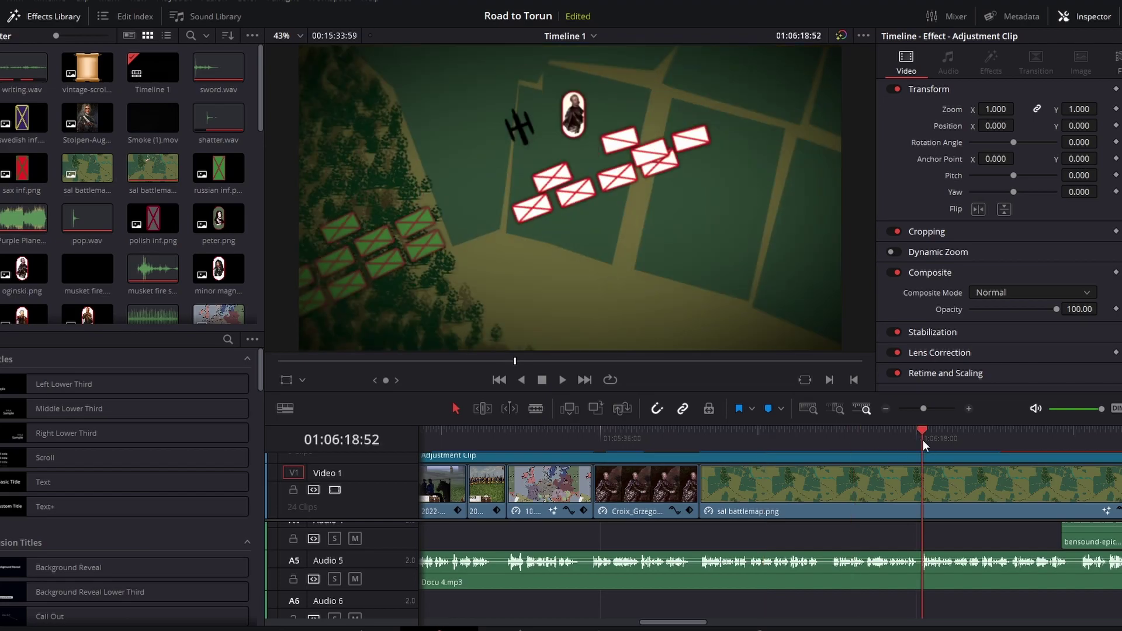
drag(684, 624, 666, 626)
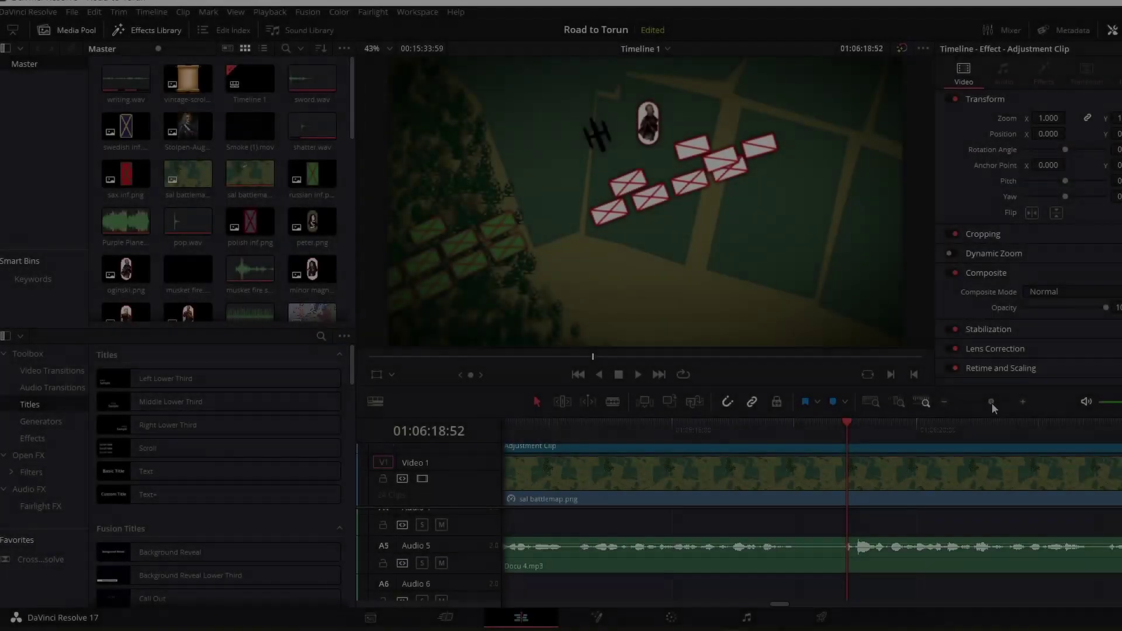
Step: Play the cut from the Croix_Grzegorz_Antoni_Ogiński.jpg portrait to sal battlemap.png at close timeline range
mouse_move(991, 402)
mouse_down()
mouse_move(967, 398)
mouse_move(977, 401)
mouse_up()
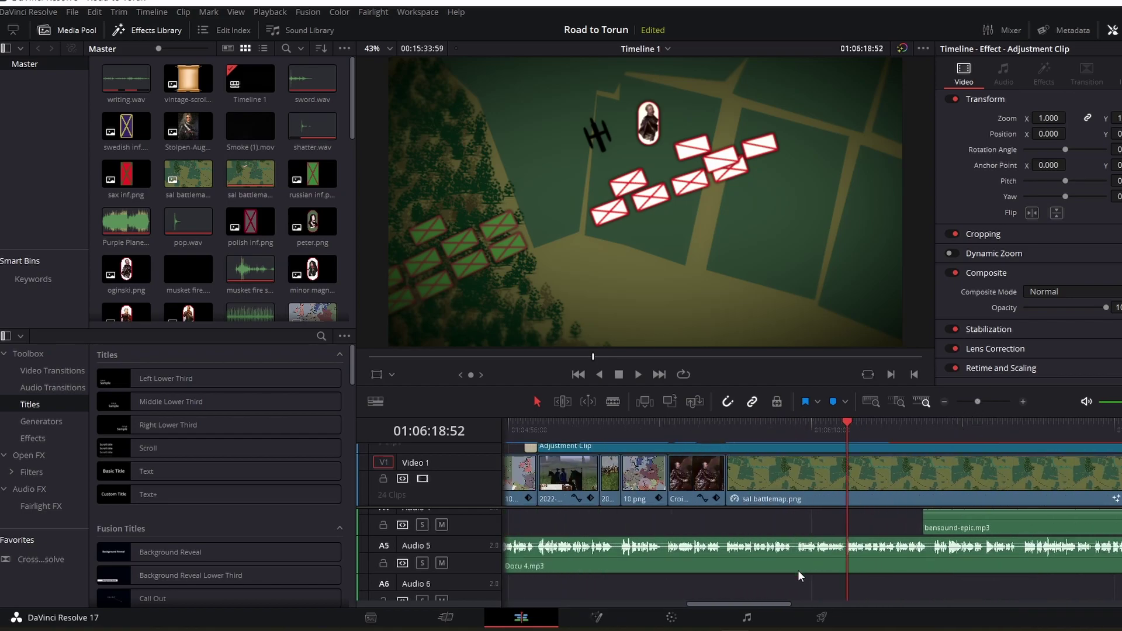
drag(751, 605, 738, 603)
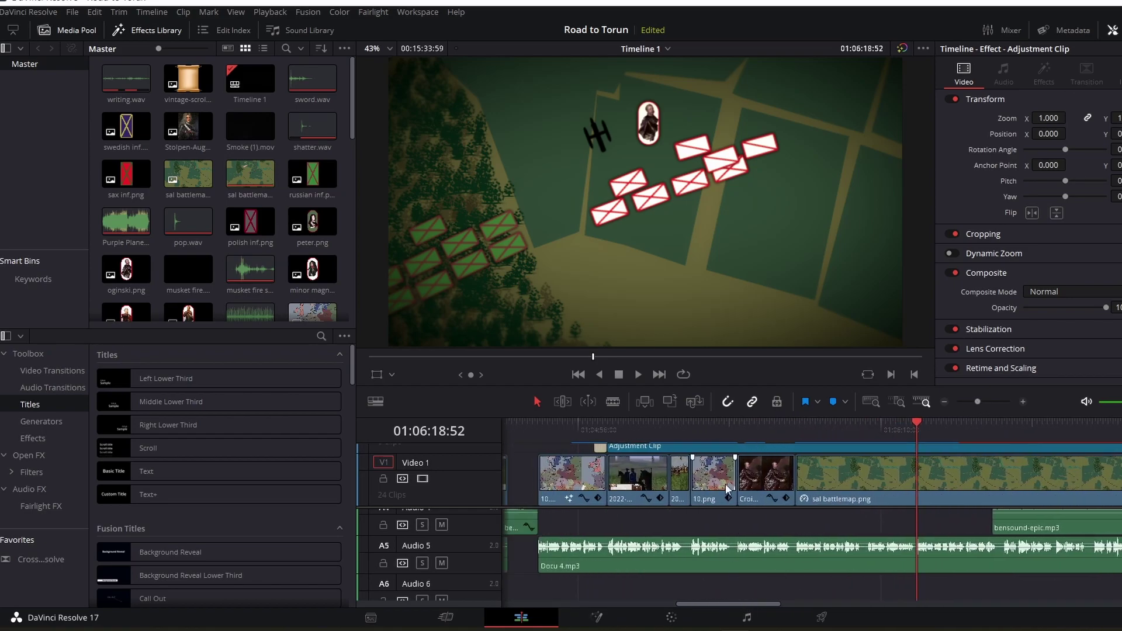
click(792, 427)
drag(986, 397, 992, 405)
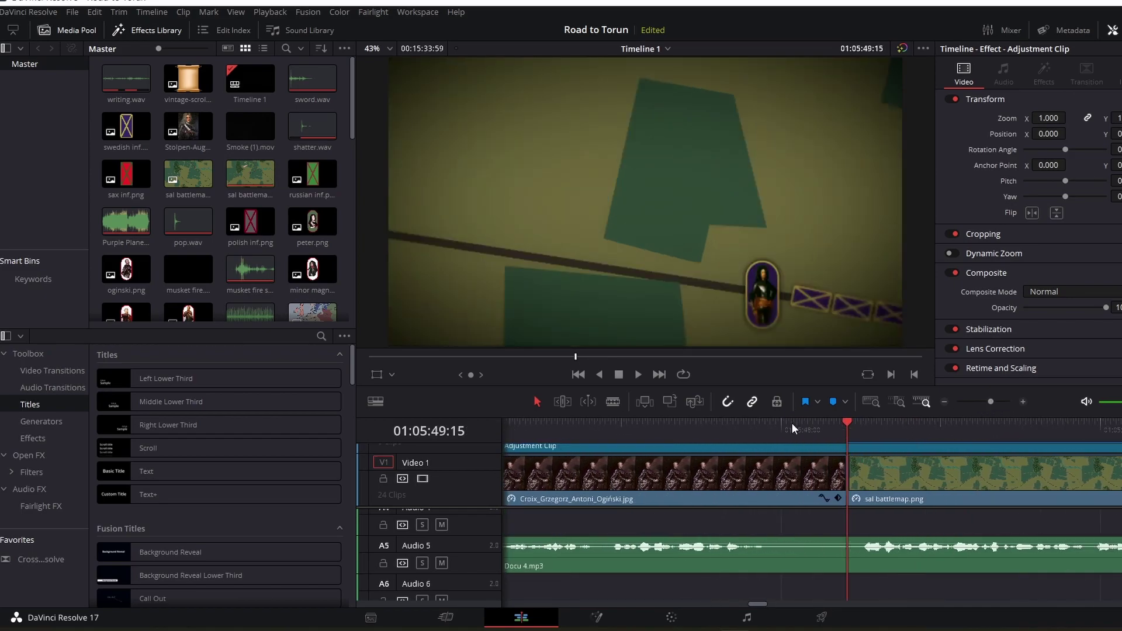
click(792, 428)
key(space)
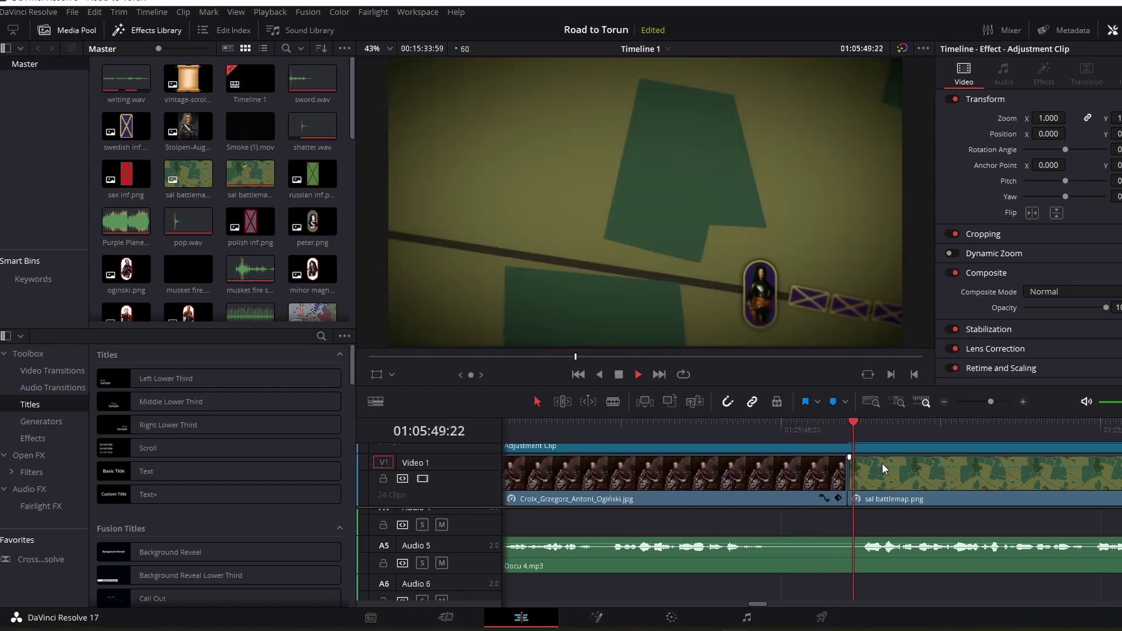
click(830, 429)
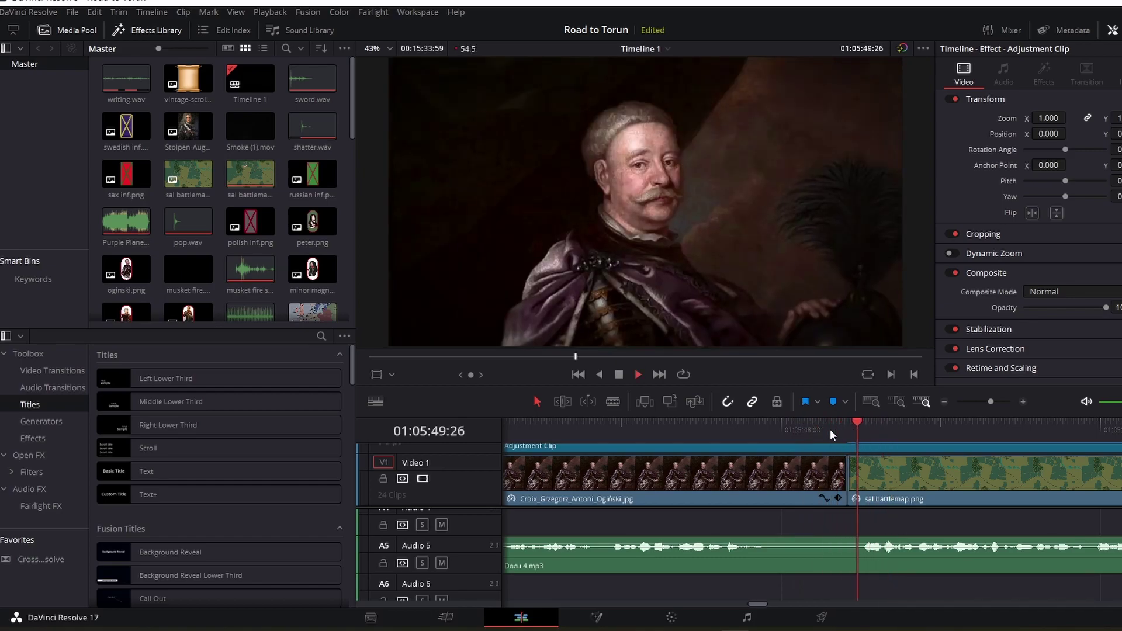
key(space)
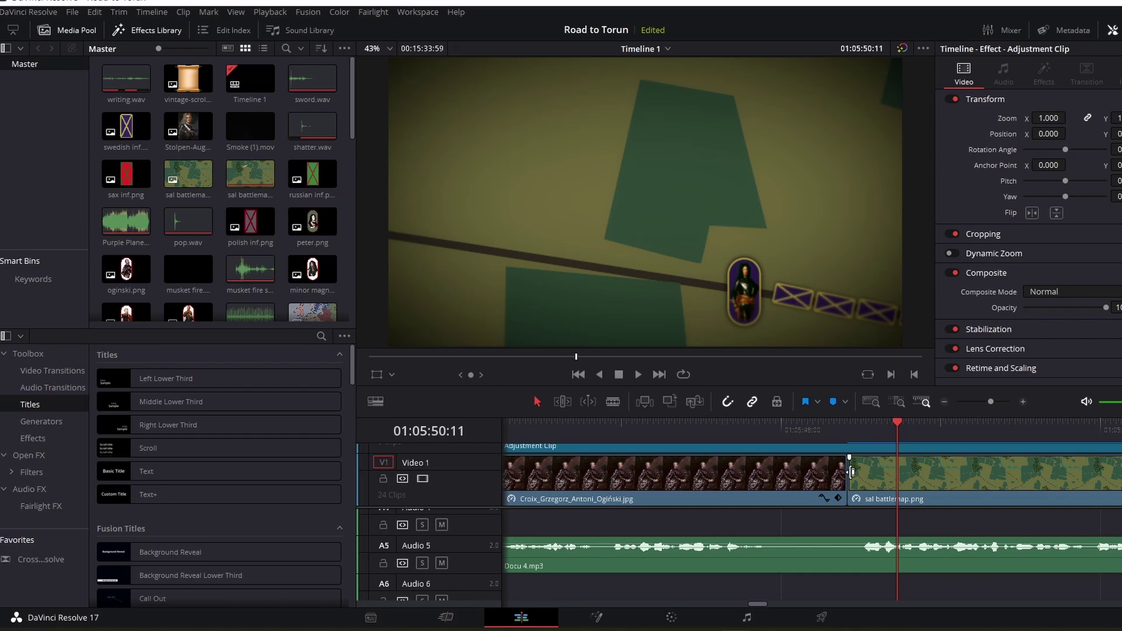
Step: Add a Cross Dissolve video transition at the cut between the Ogiński portrait and sal battlemap.png
click(50, 388)
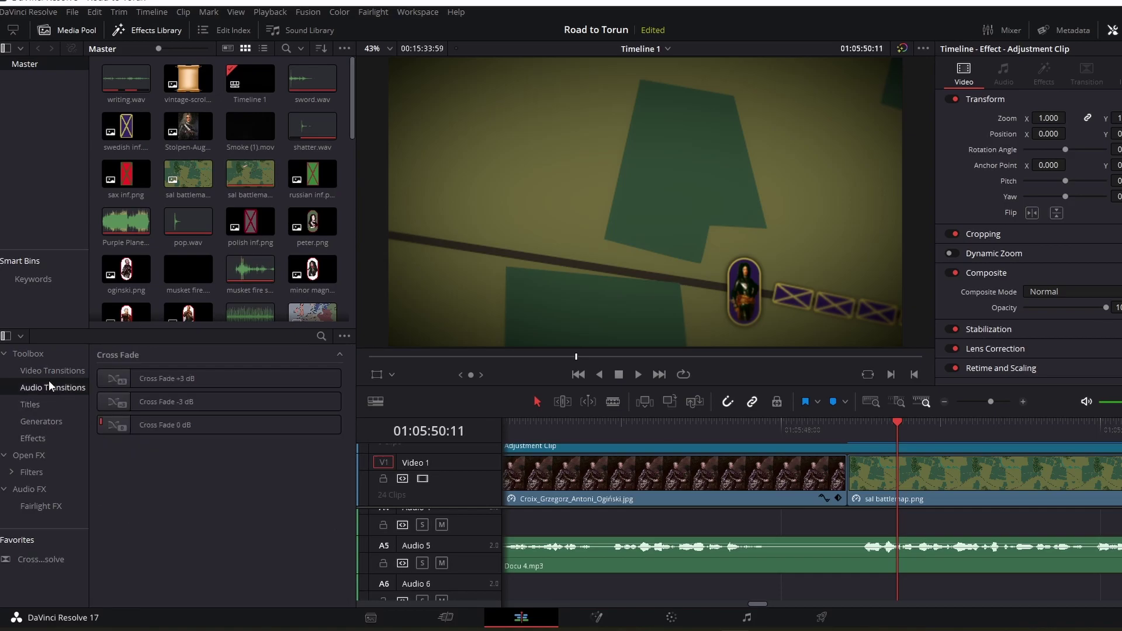
click(52, 371)
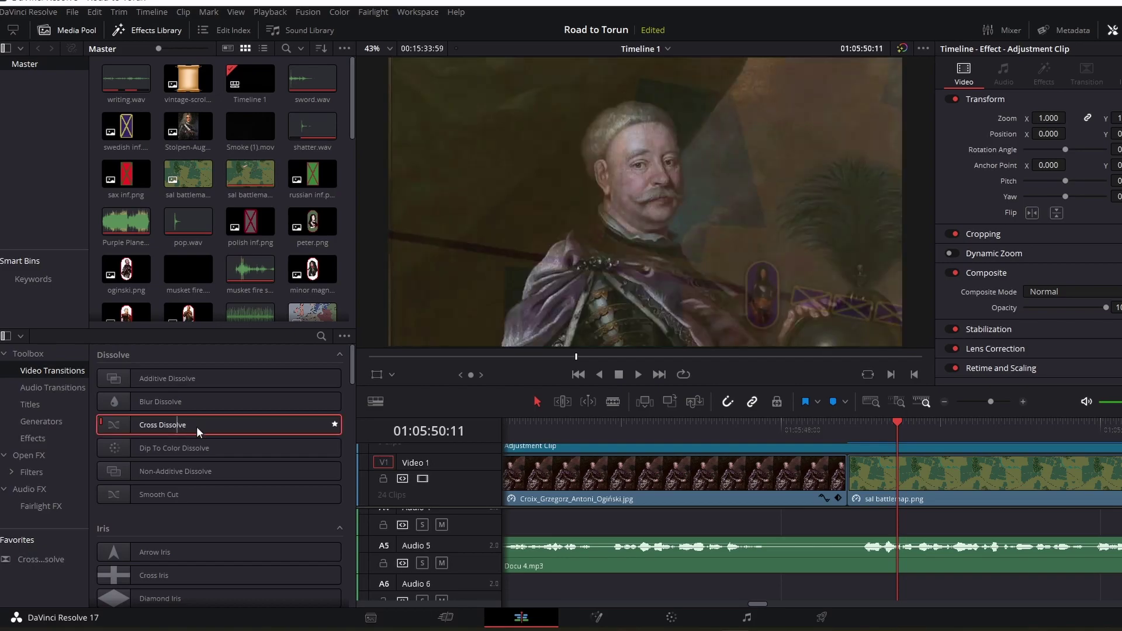
drag(196, 427, 851, 480)
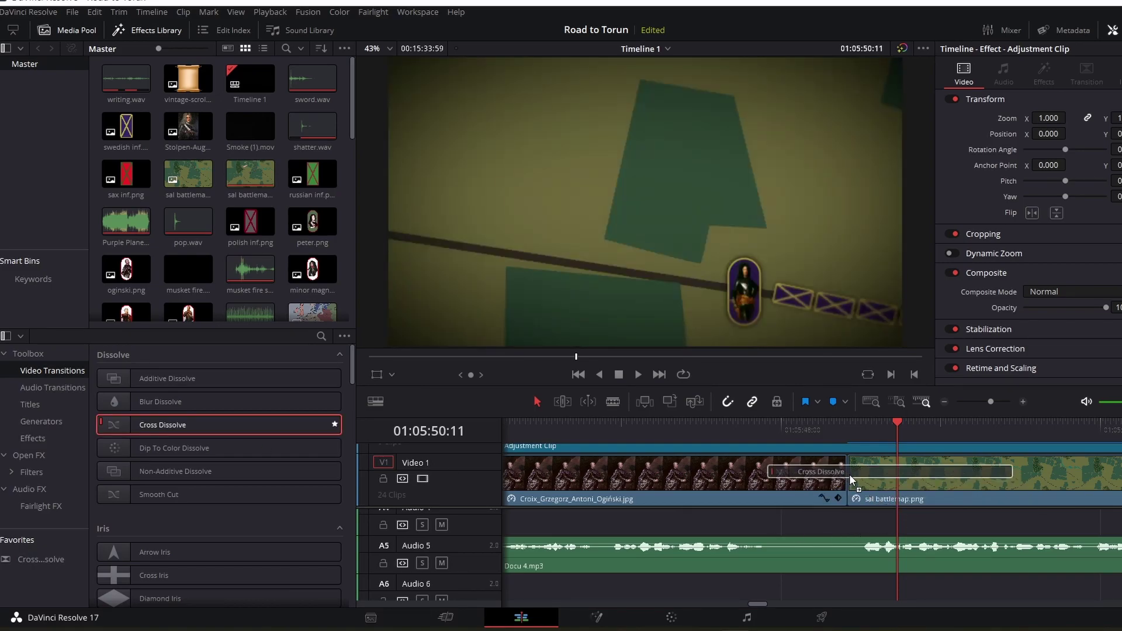
drag(851, 481, 850, 479)
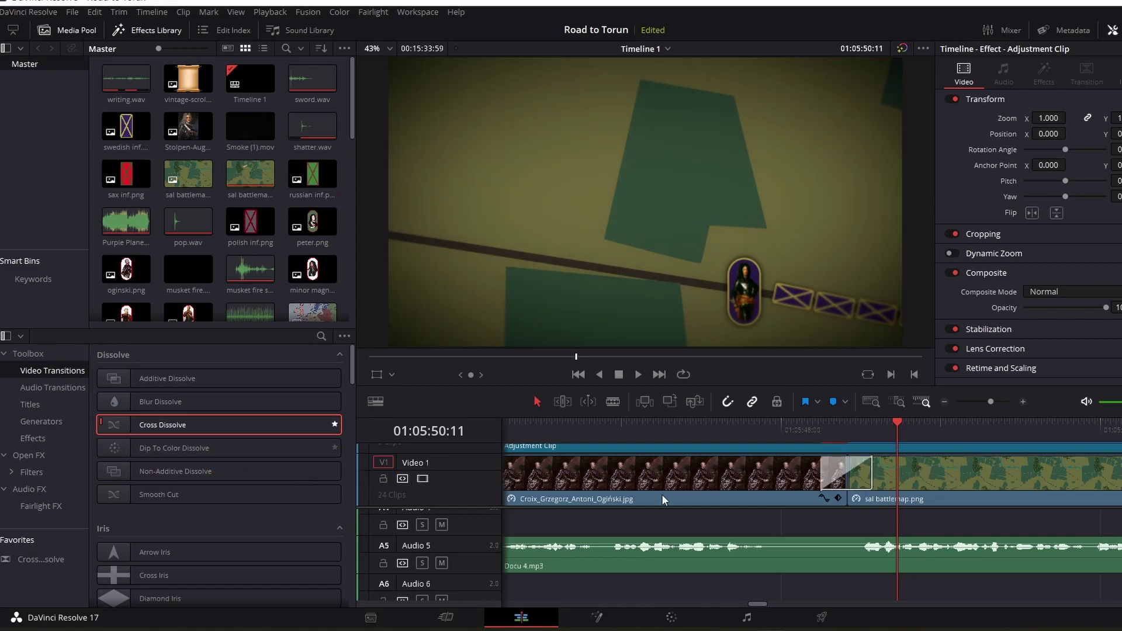
Step: Step frame by frame through the Cross Dissolve from the portrait into the battle map
click(822, 421)
key(Right)
key(Right)
key(Right)
key(Right)
key(Right)
key(Right)
key(Right)
key(Right)
key(Right)
key(Right)
key(Right)
key(Right)
key(Right)
key(Right)
key(Right)
key(Right)
key(Right)
key(Right)
key(Right)
key(Right)
key(Right)
key(Right)
key(Right)
key(Right)
key(Right)
key(Right)
key(Right)
key(Right)
key(Right)
key(Right)
key(Right)
key(Right)
key(Right)
key(Right)
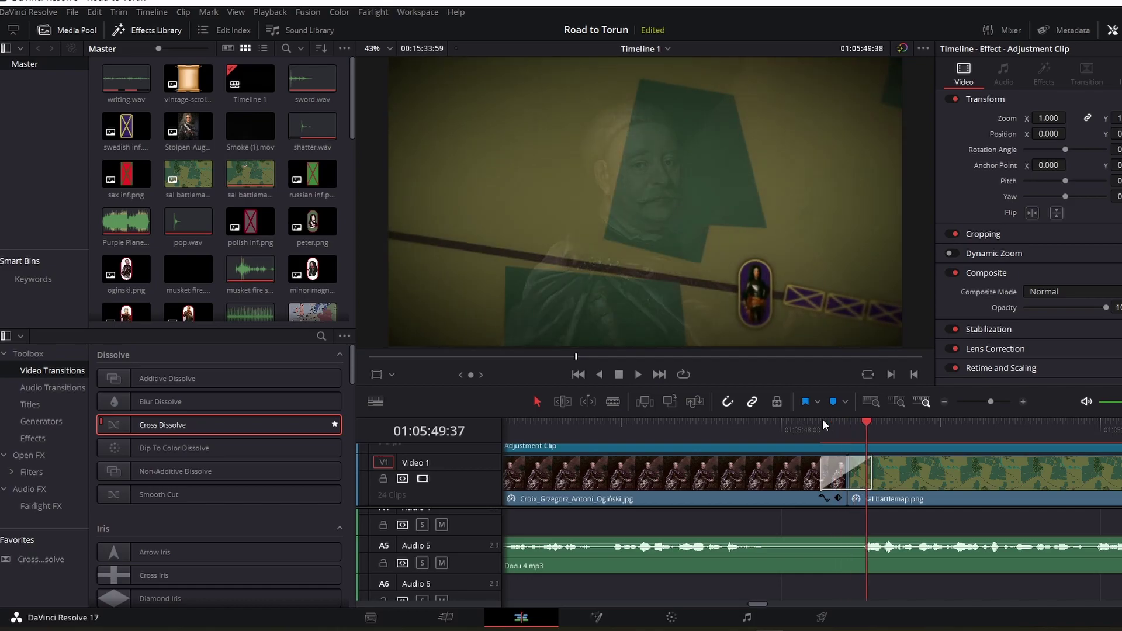
key(Right)
key(Right)
Step: Delete the Cross Dissolve between the Ogiński portrait and sal battlemap.png
click(838, 480)
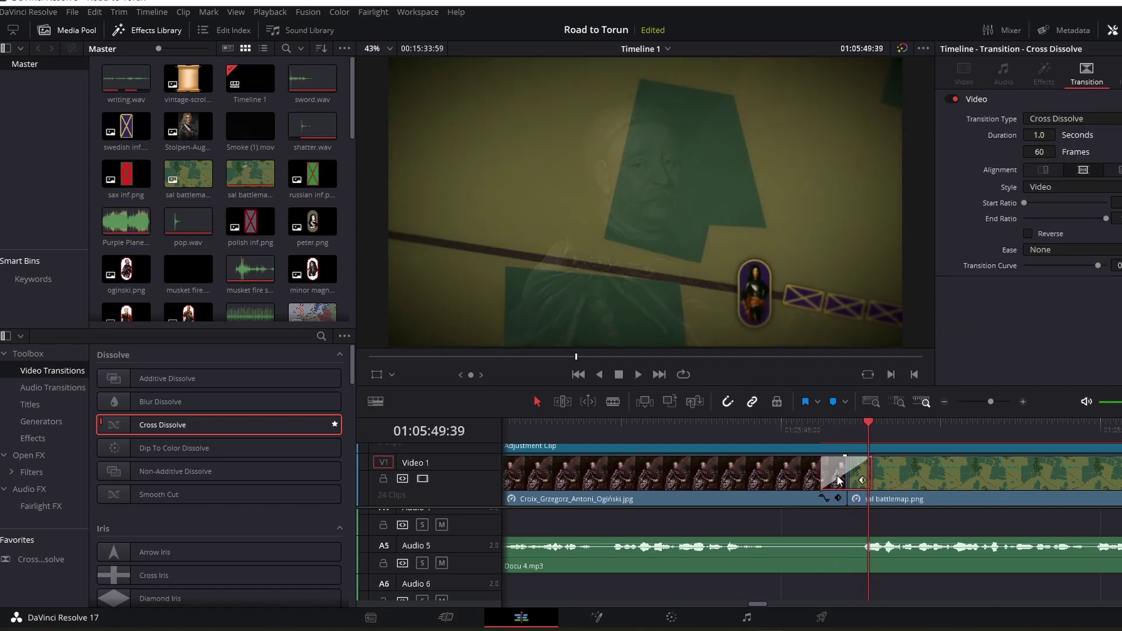
key(Delete)
Step: Look through the other available video transitions, from the Shape and Wipe groups to Zoom In and Resolve FX
scroll(178, 501, down, 15)
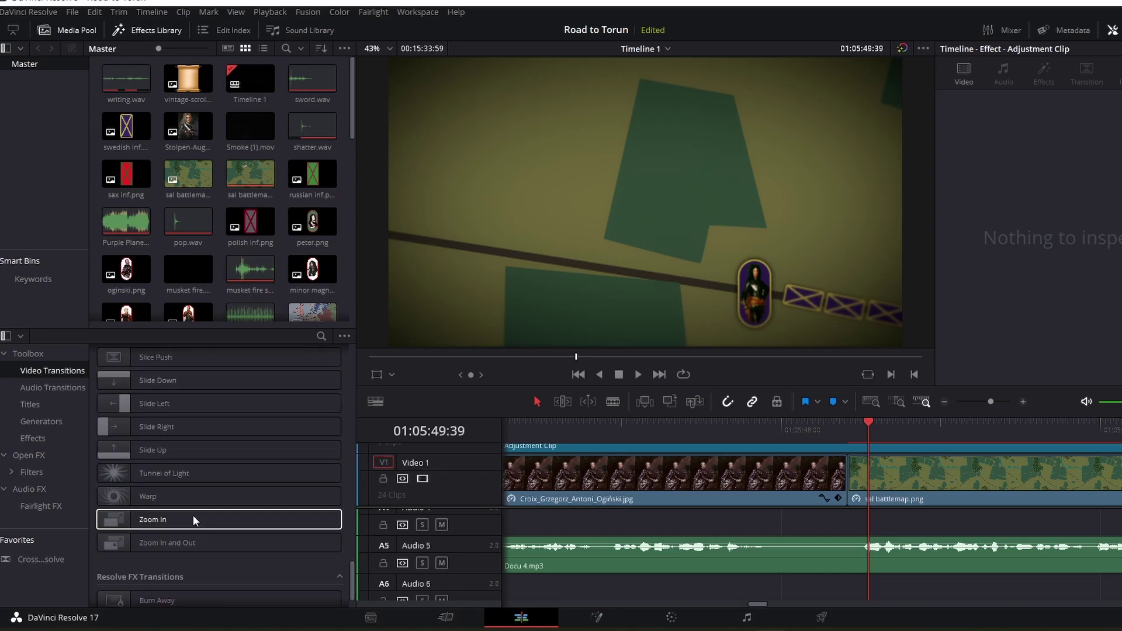
scroll(191, 513, up, 10)
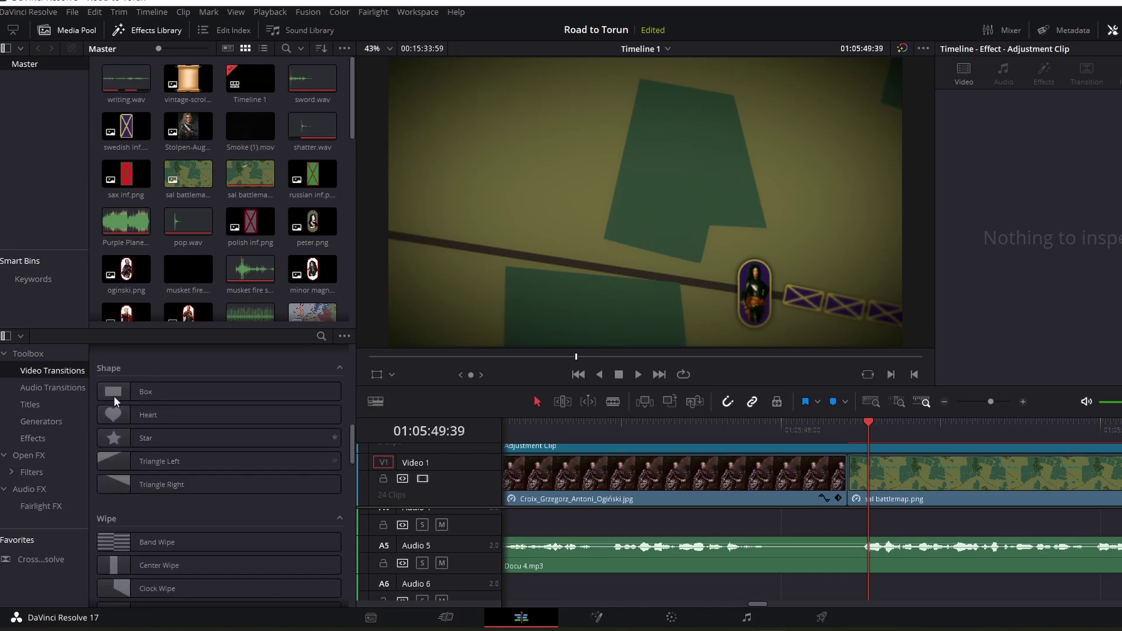
scroll(170, 430, down, 9)
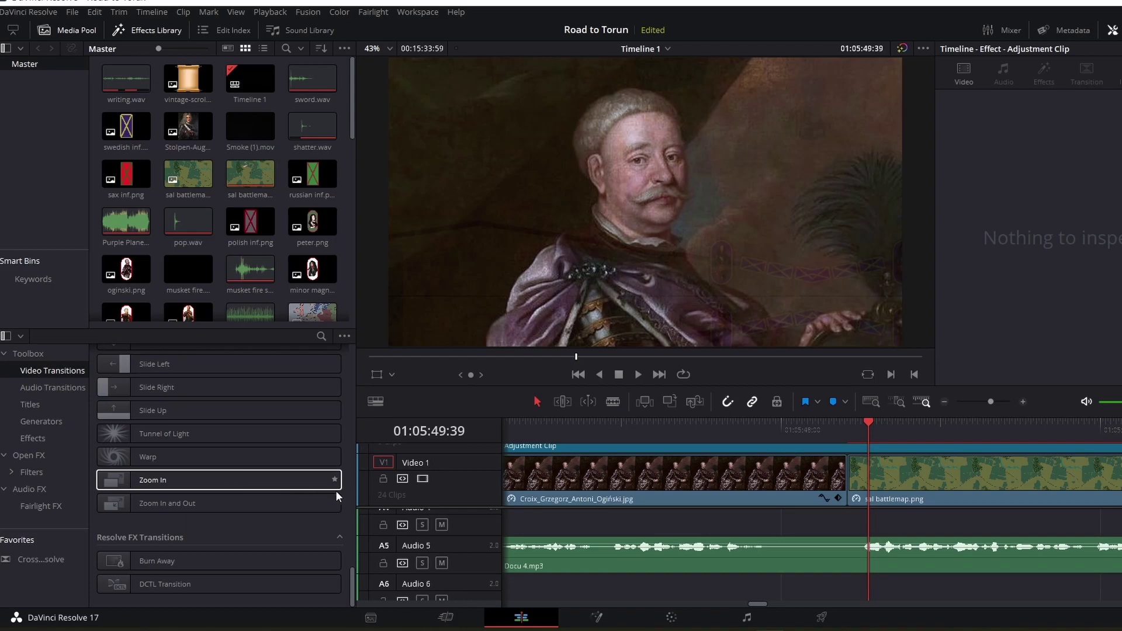
scroll(221, 468, up, 5)
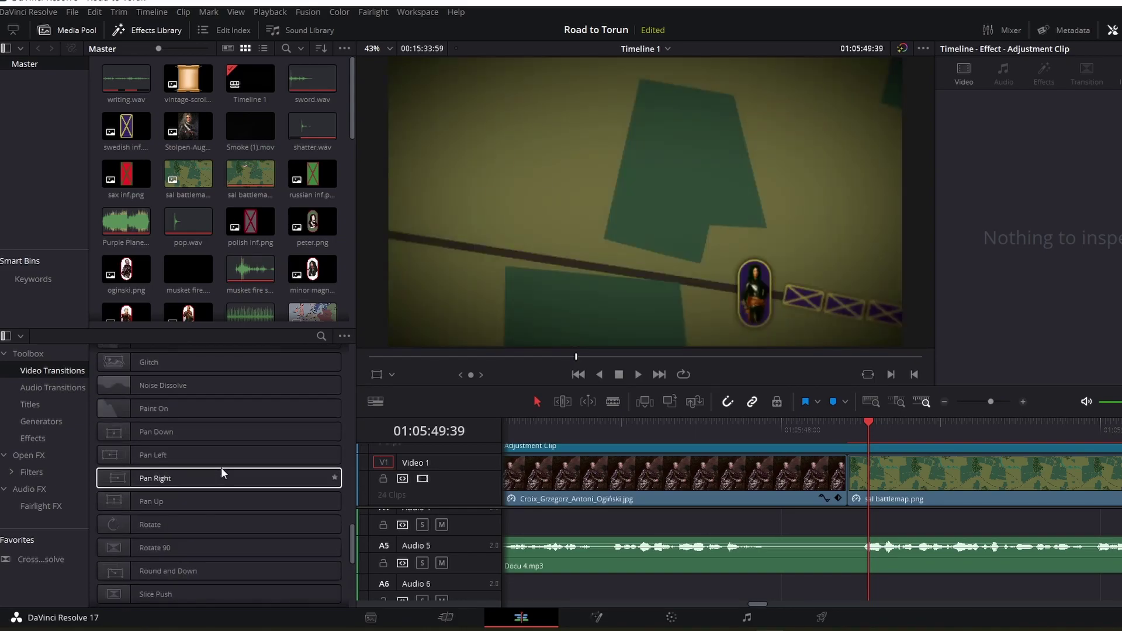
scroll(234, 462, down, 5)
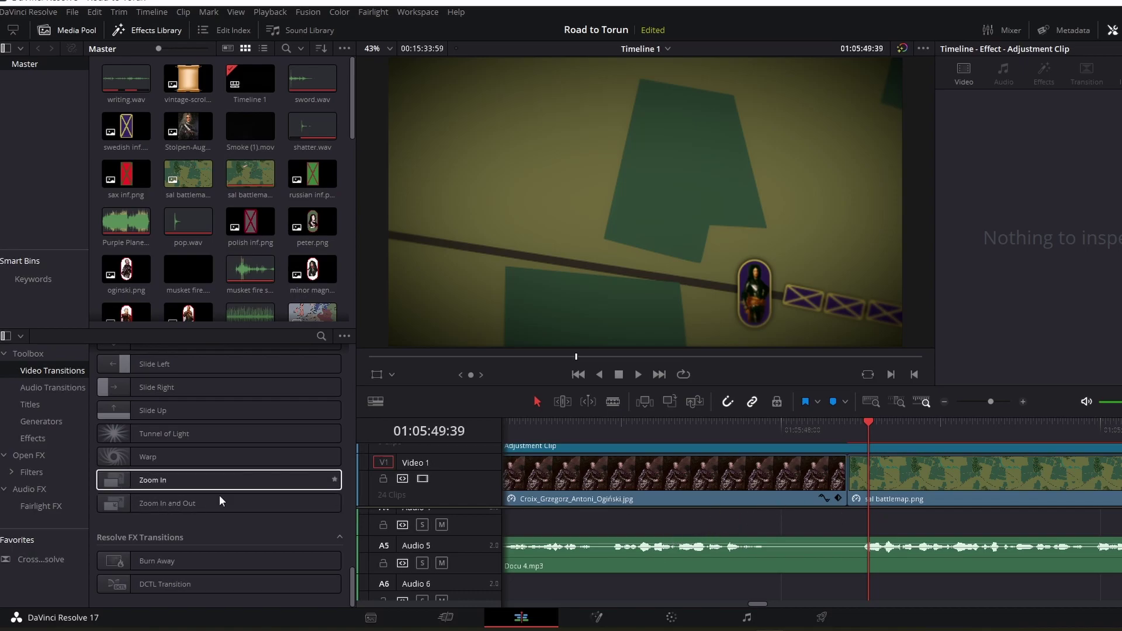
Step: Select the sal battlemap.png clip, play its opening troop movement and return the playhead to the clip's start
click(919, 481)
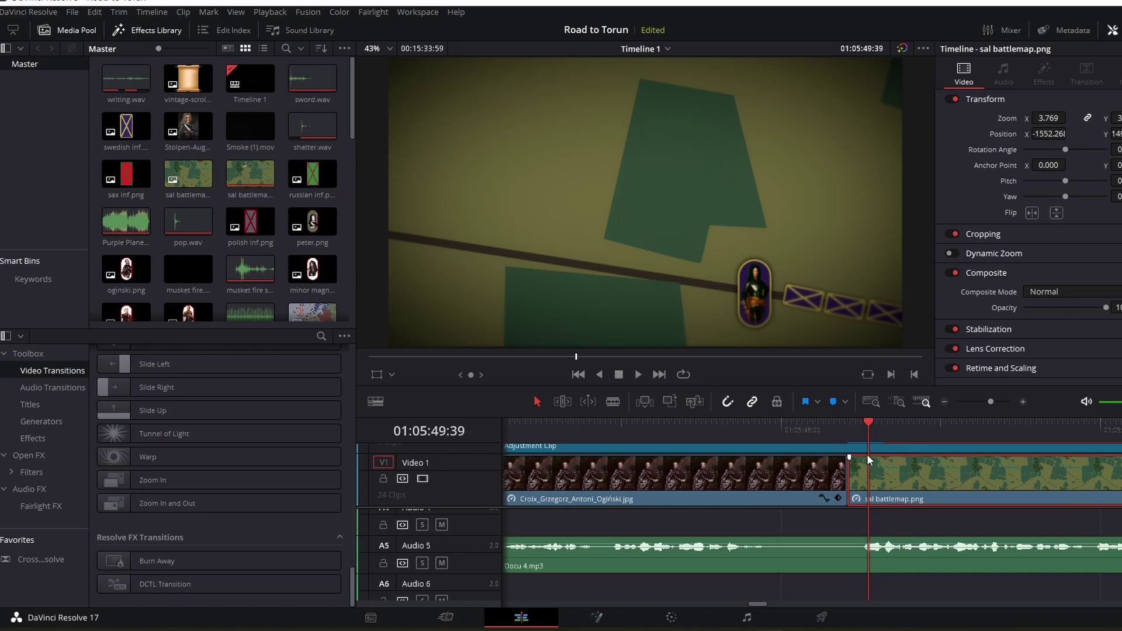
key(space)
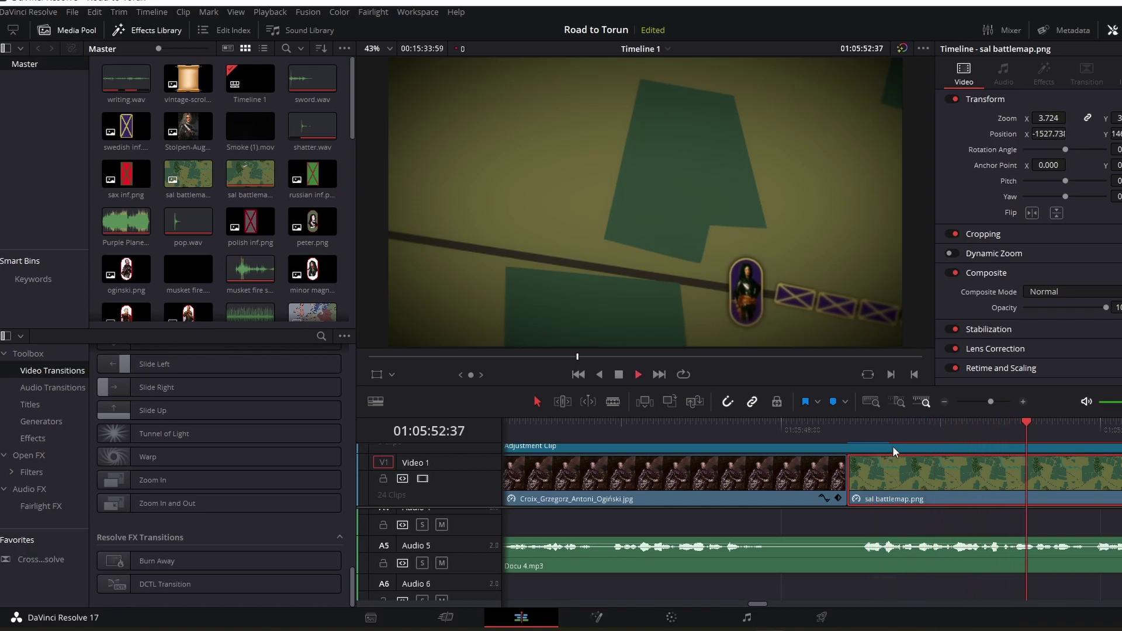
key(space)
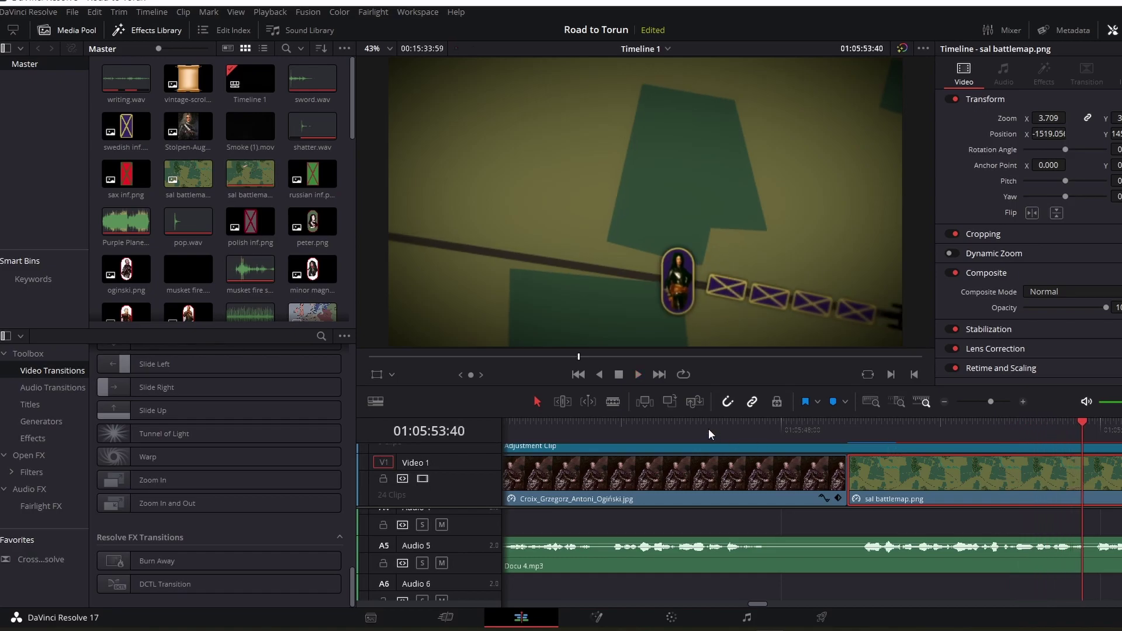
click(845, 430)
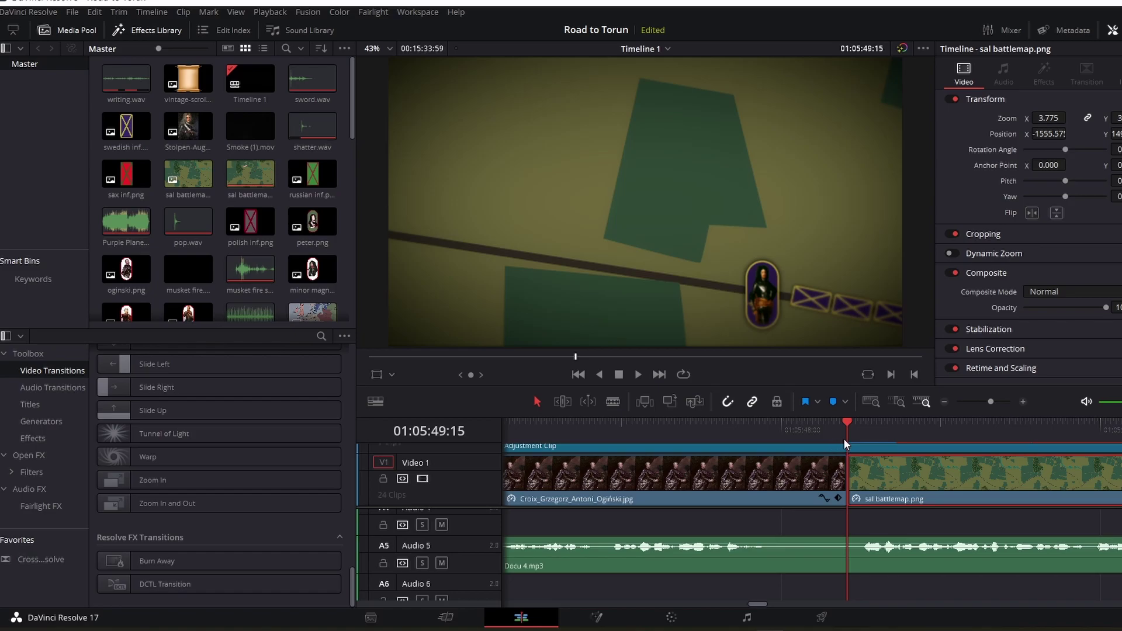